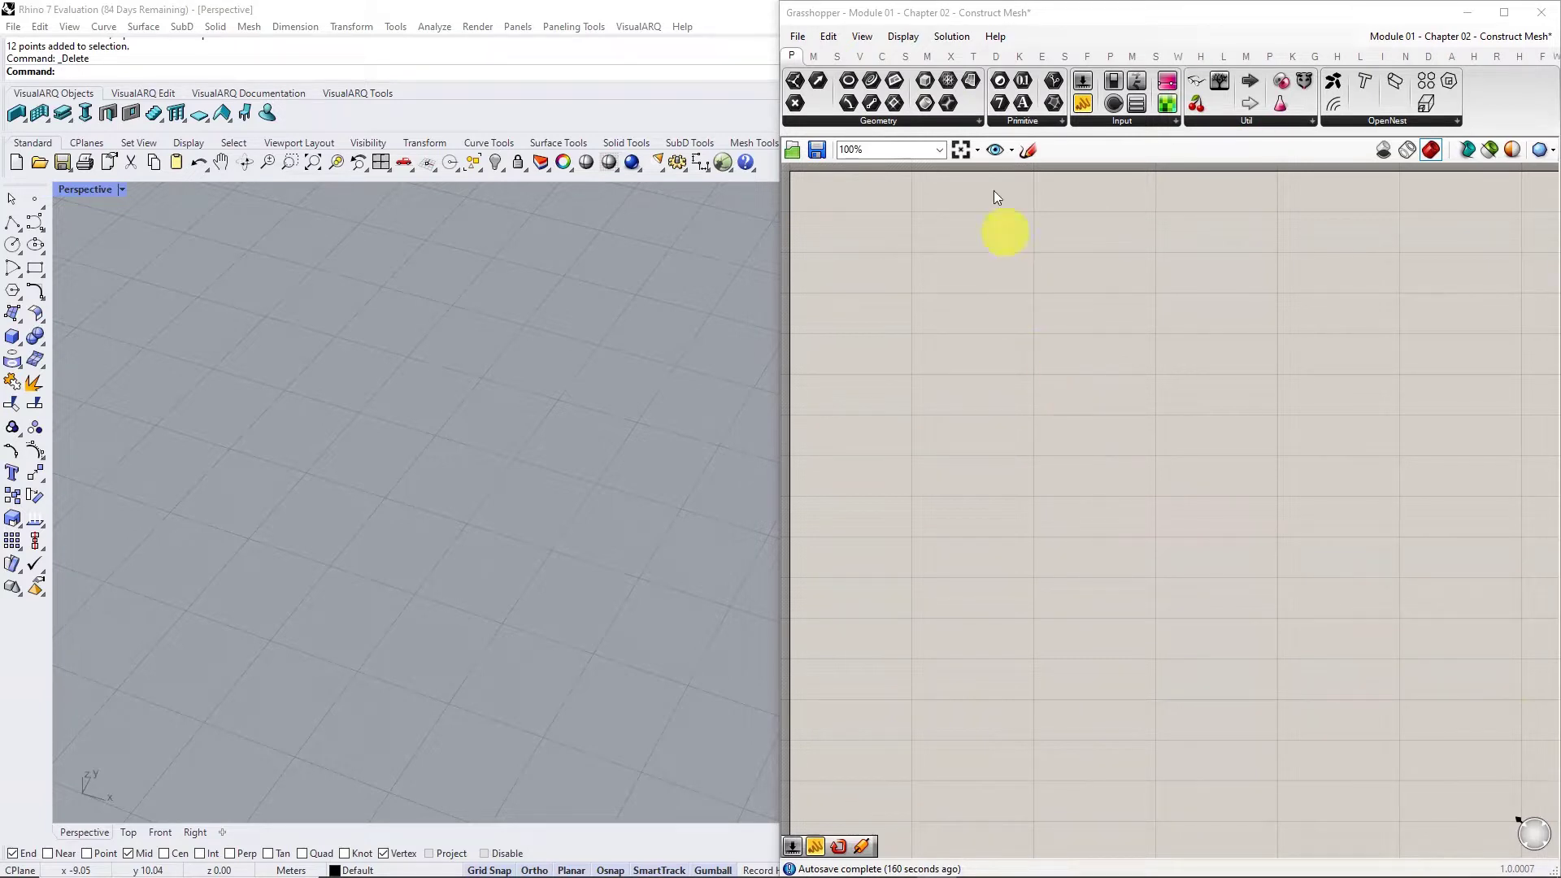
click(904, 37)
click(917, 50)
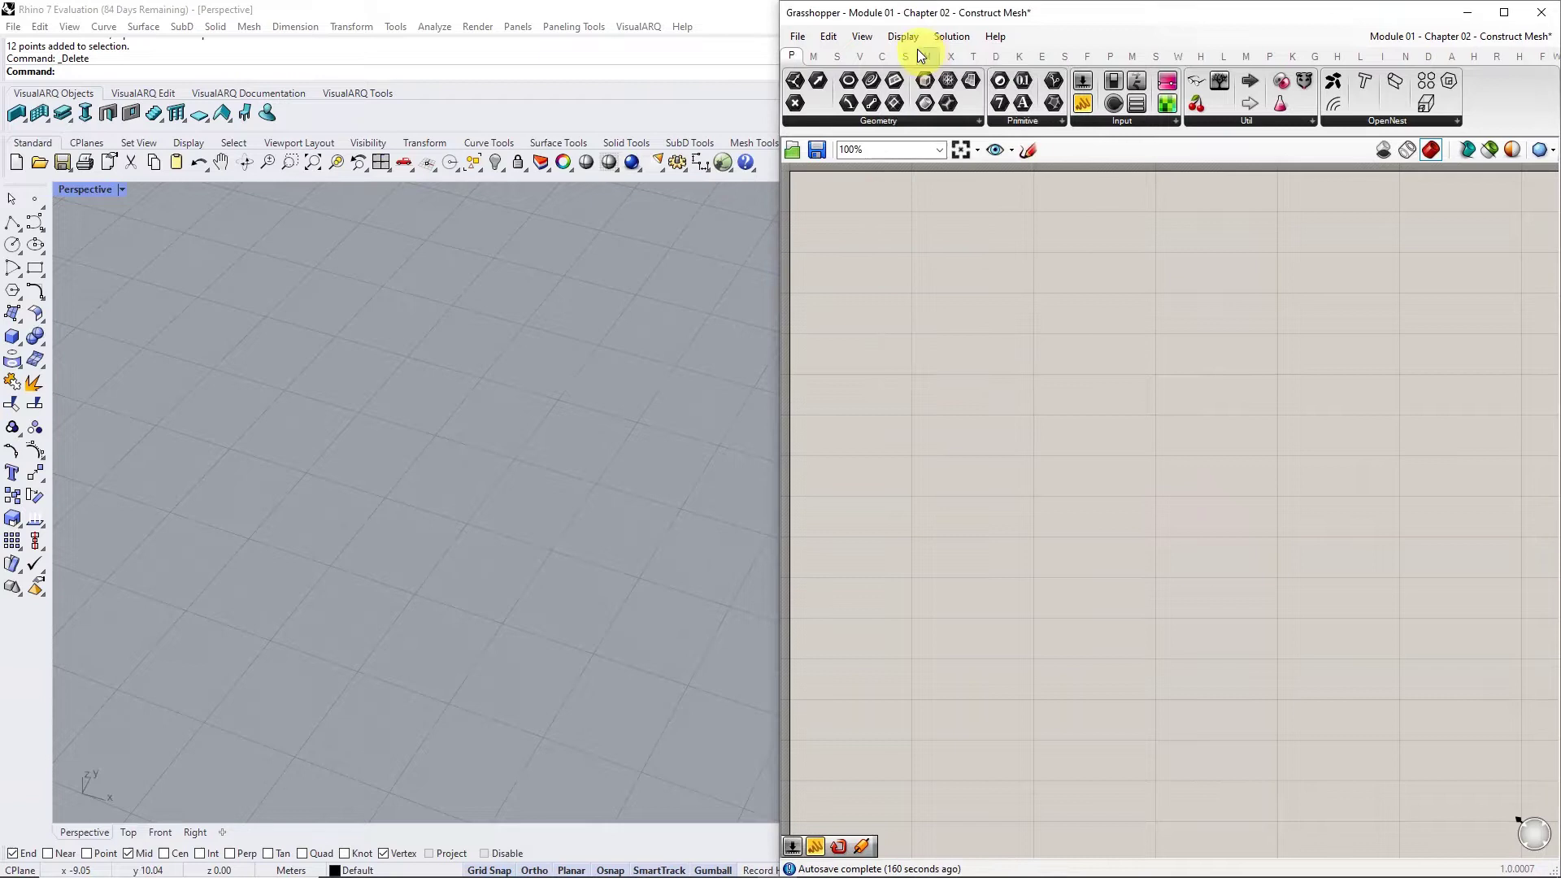
click(905, 36)
click(942, 75)
click(902, 36)
click(935, 97)
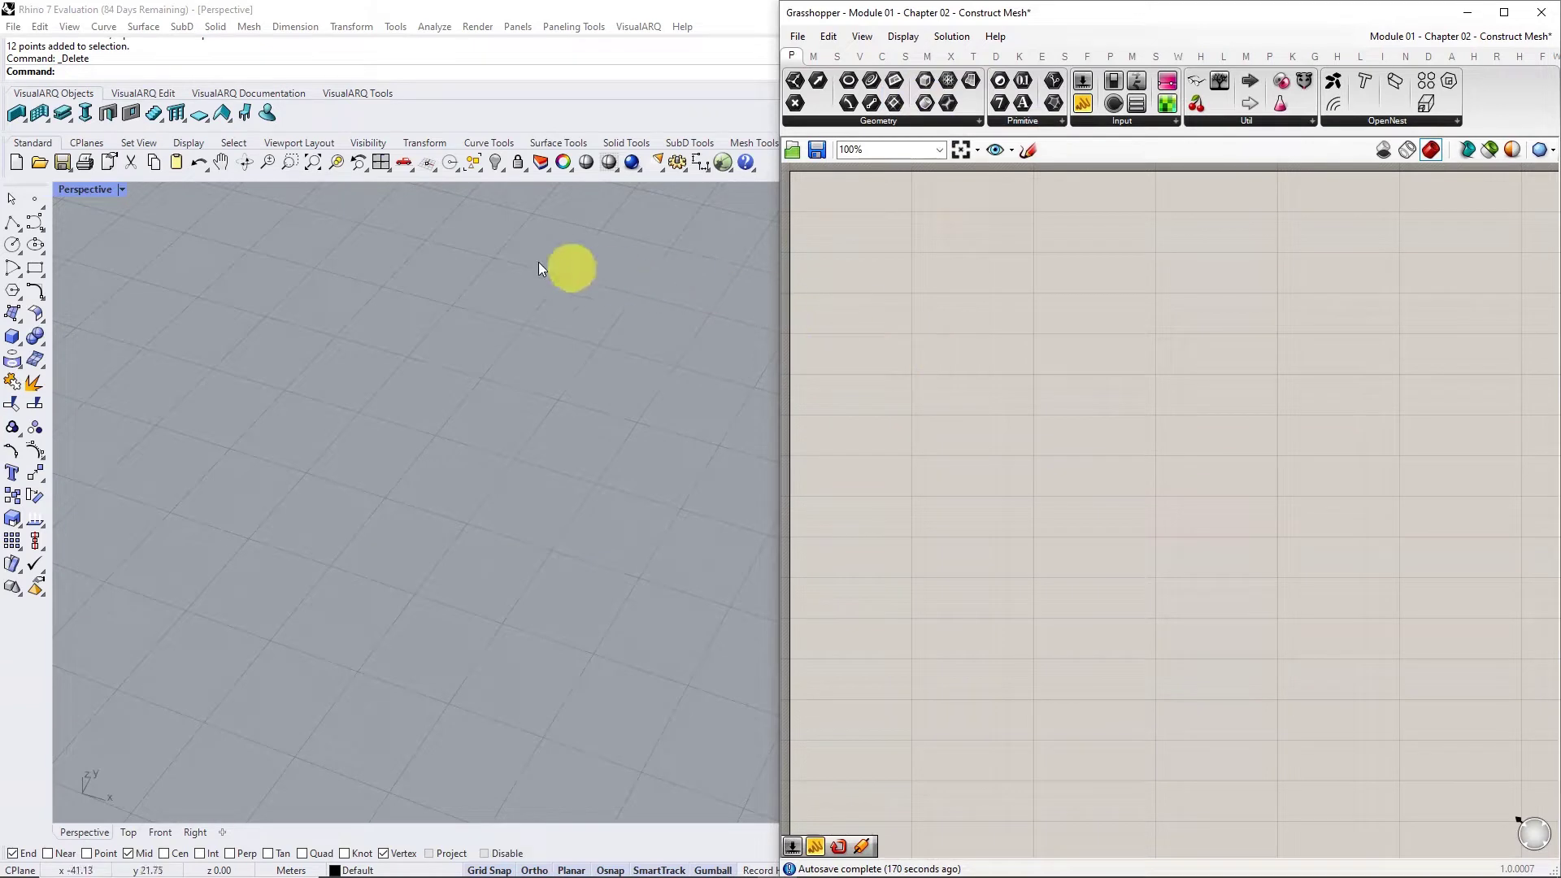
- Place twelve point objects on the ground plane as three roughly parallel rows of four, working row by row in the same direction
click(35, 200)
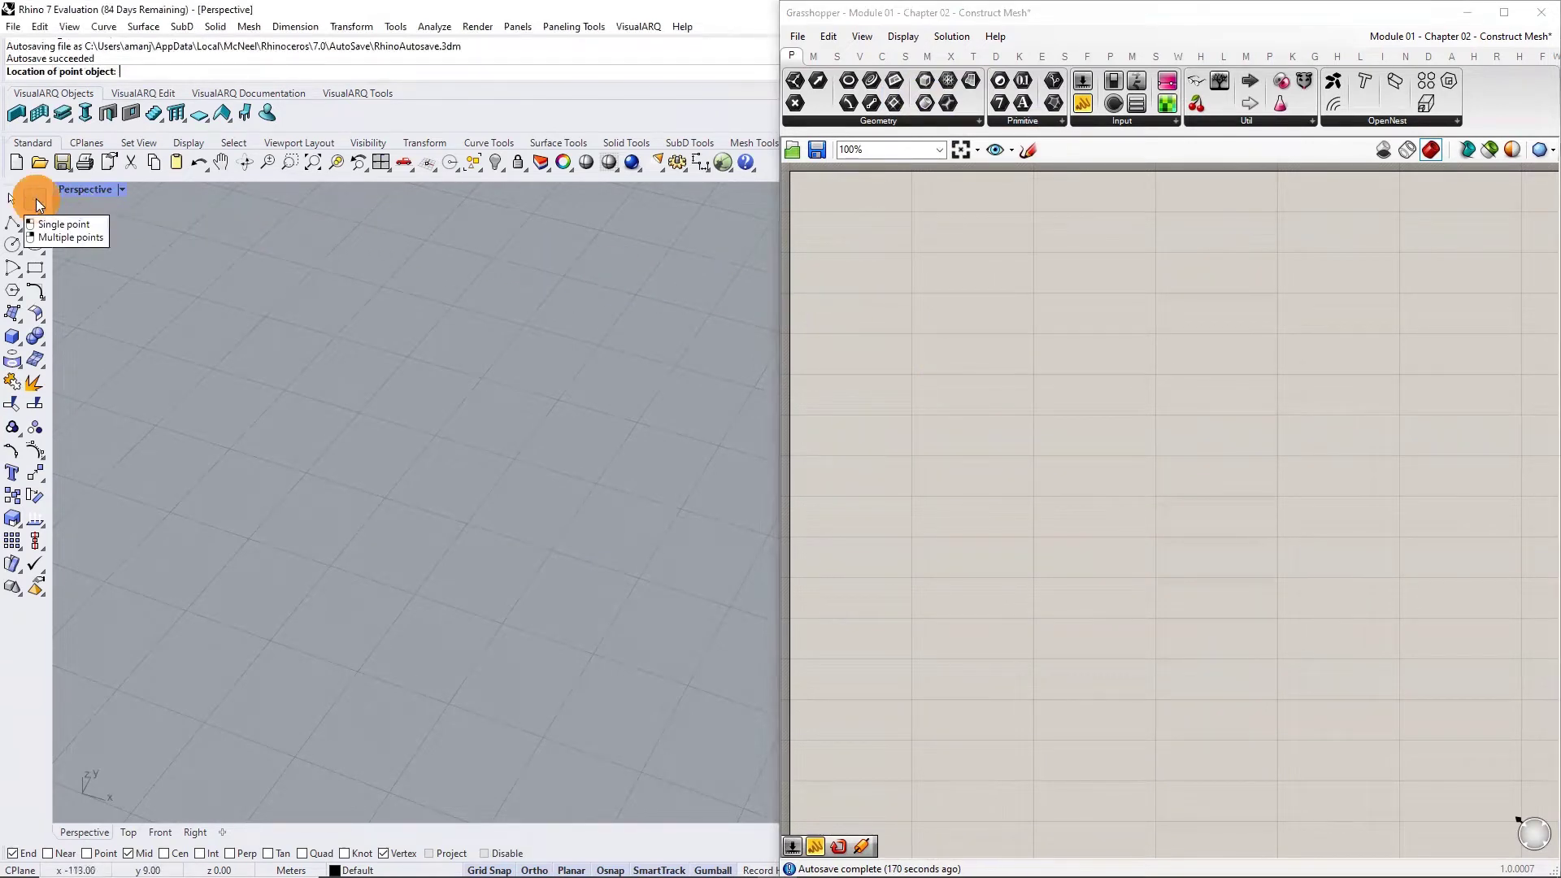
click(163, 518)
click(228, 440)
click(281, 374)
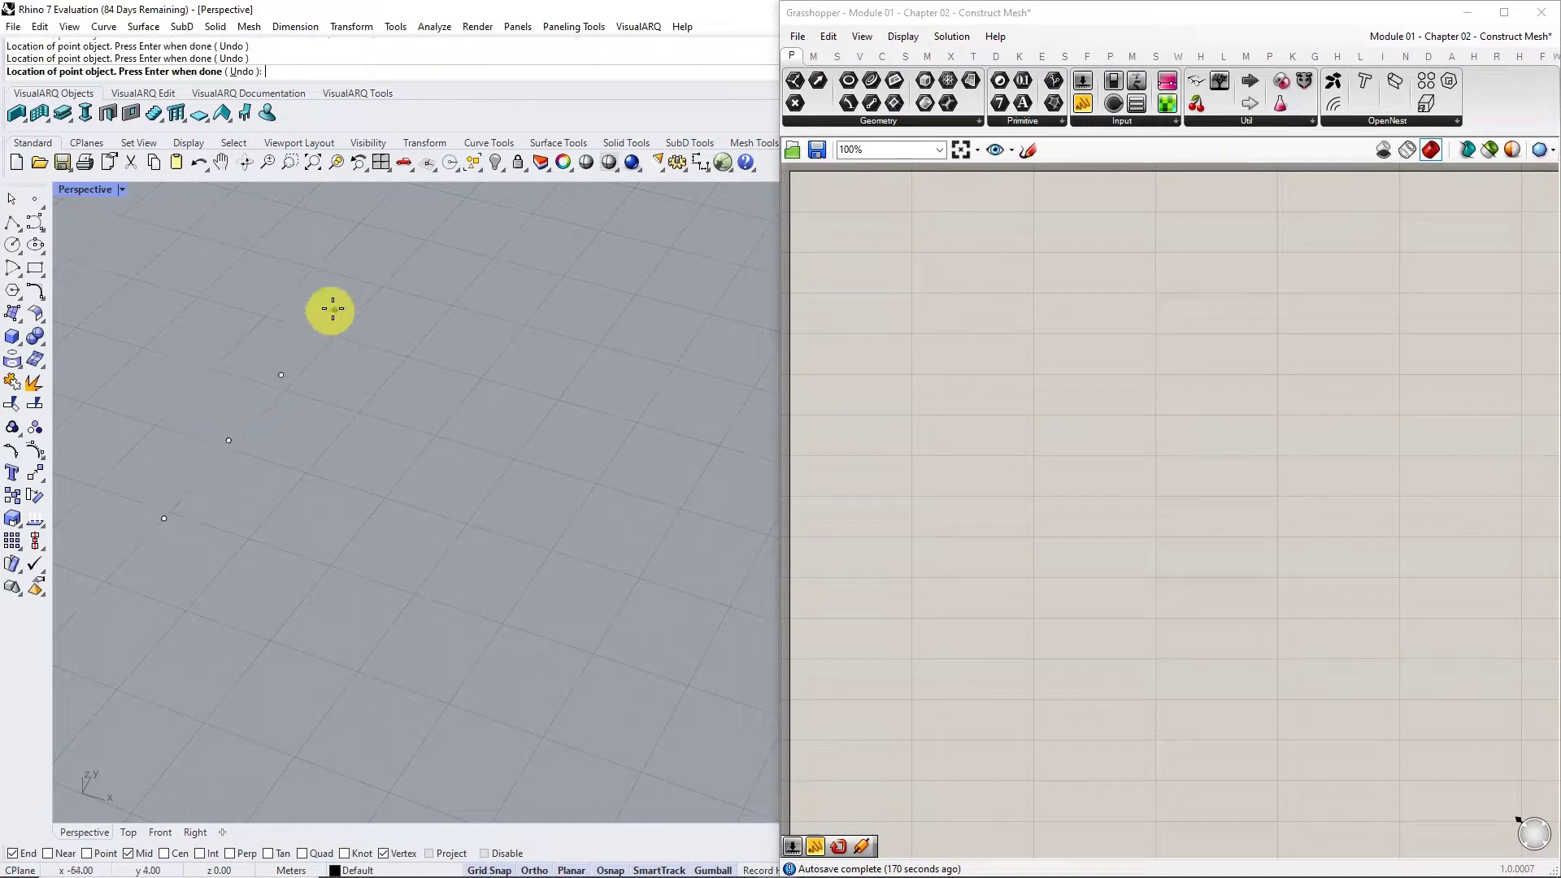
click(355, 296)
click(245, 554)
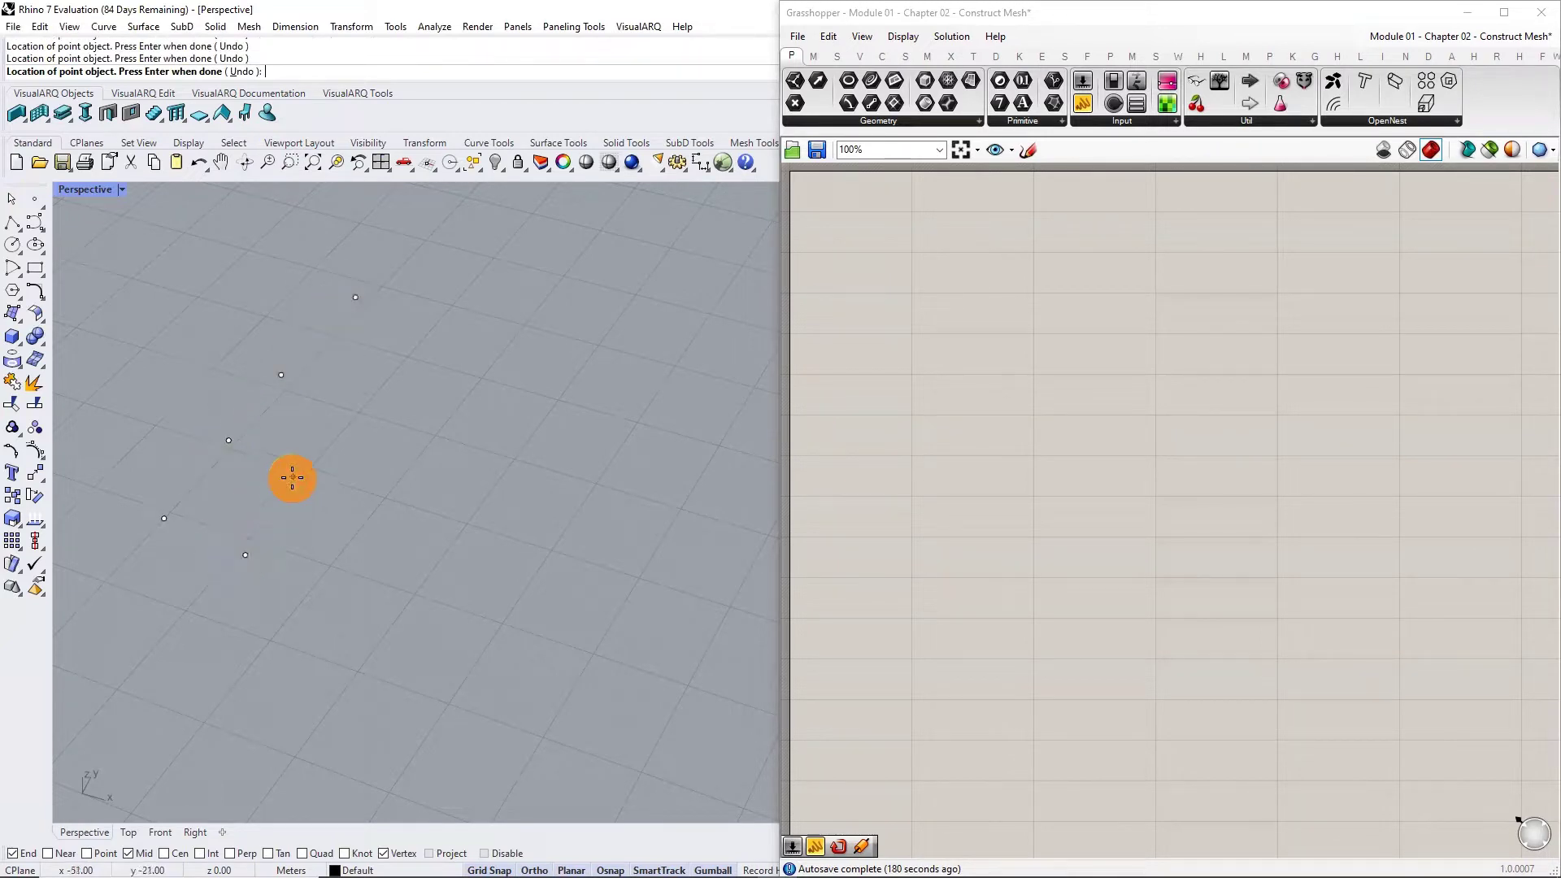
click(293, 476)
click(364, 407)
click(437, 344)
click(333, 612)
click(404, 511)
click(480, 441)
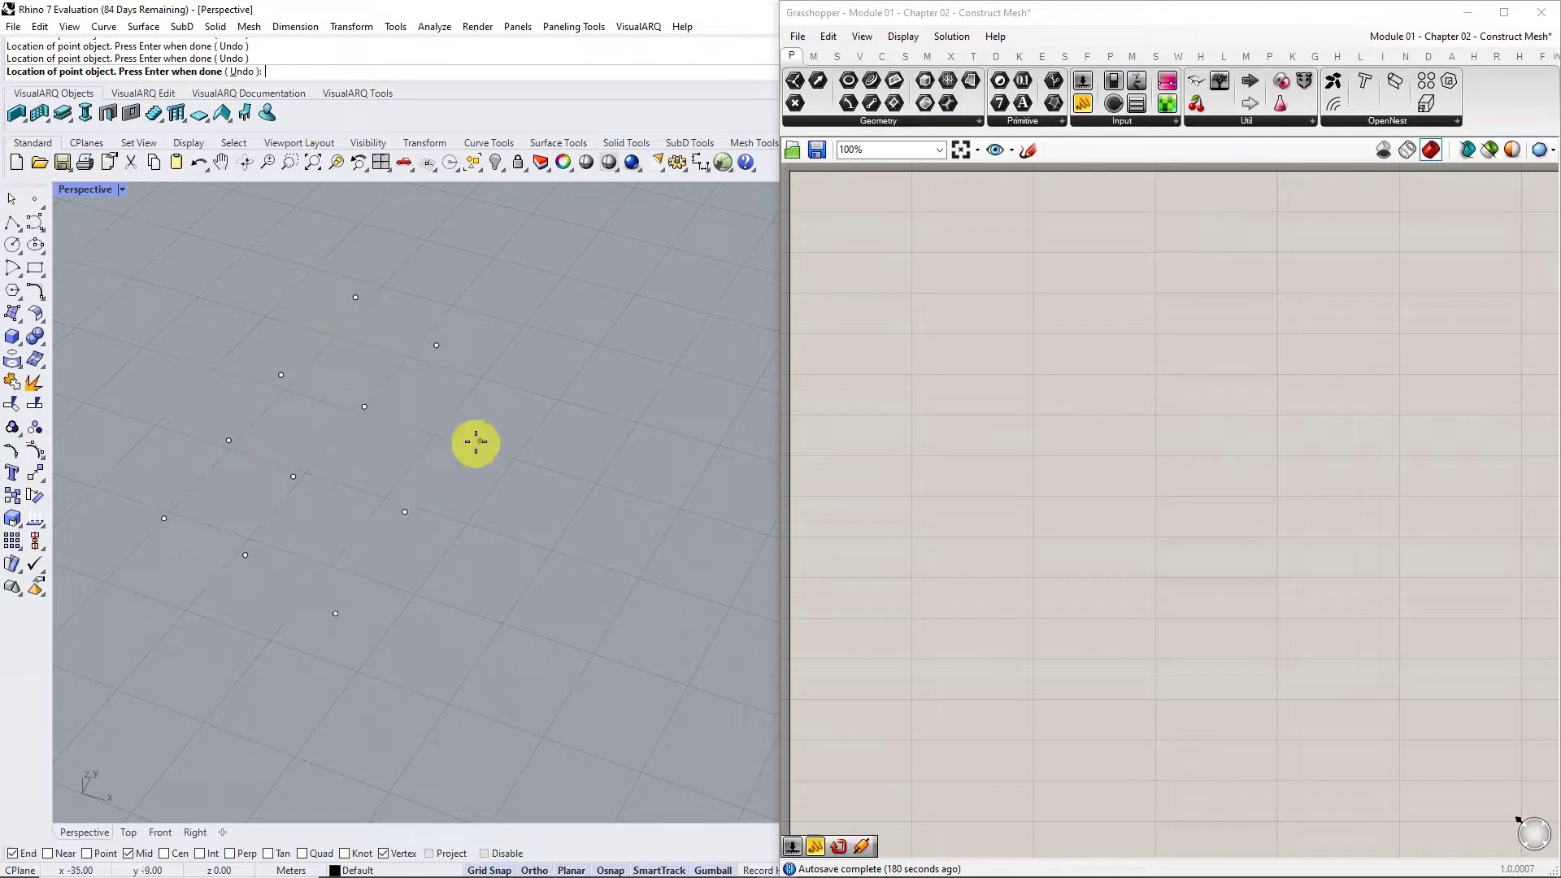
click(532, 384)
key(Return)
- Switch to Grasshopper, add a Point parameter to the canvas and reference all twelve Rhino points in it
click(798, 106)
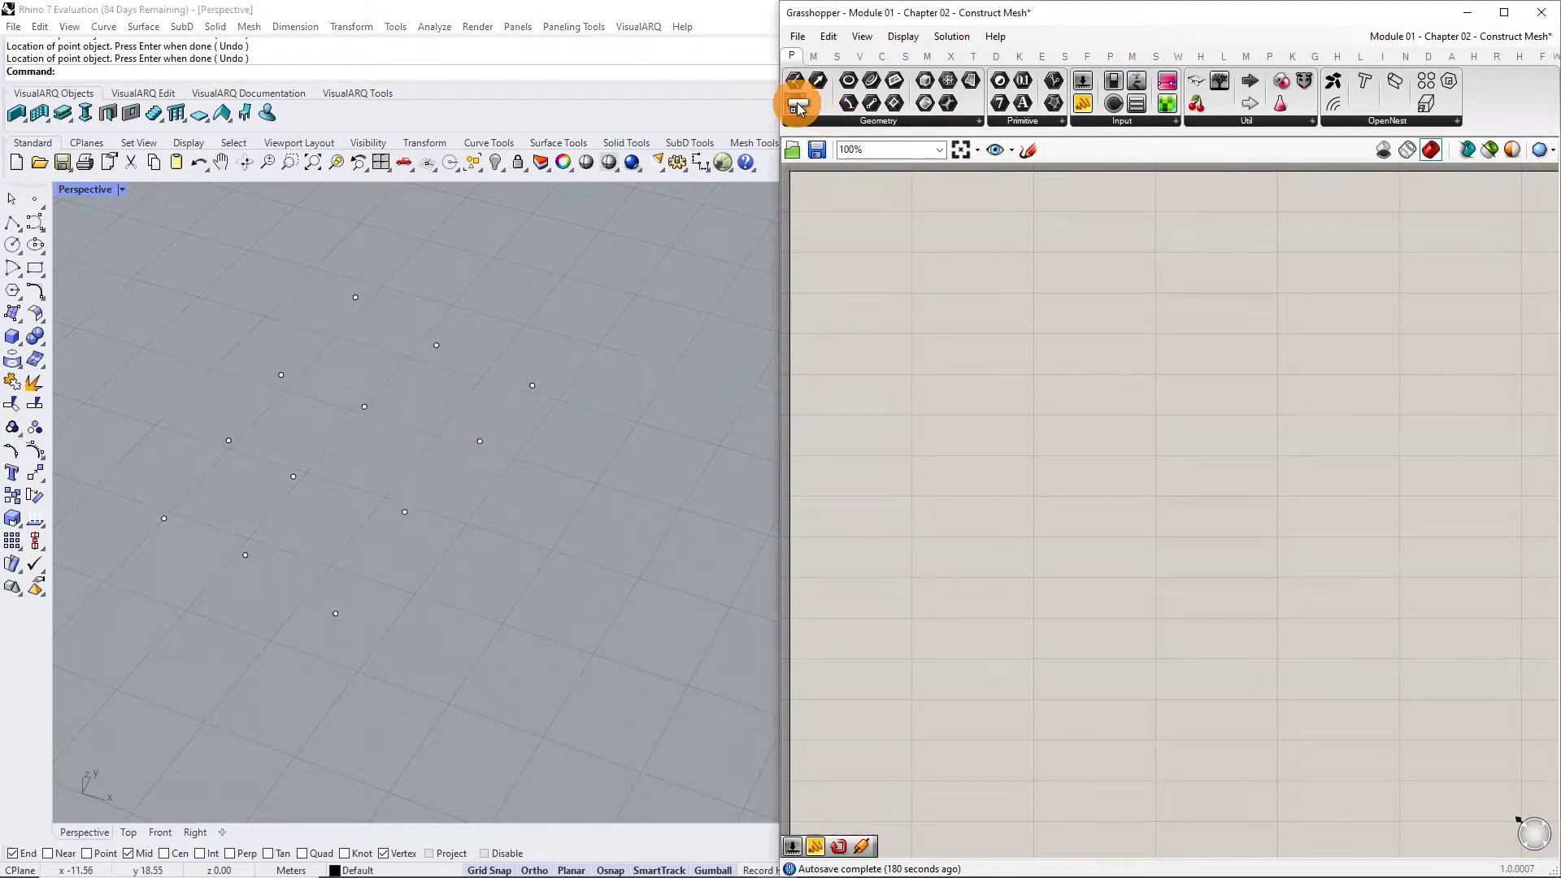
drag(797, 107, 1082, 363)
click(1086, 368)
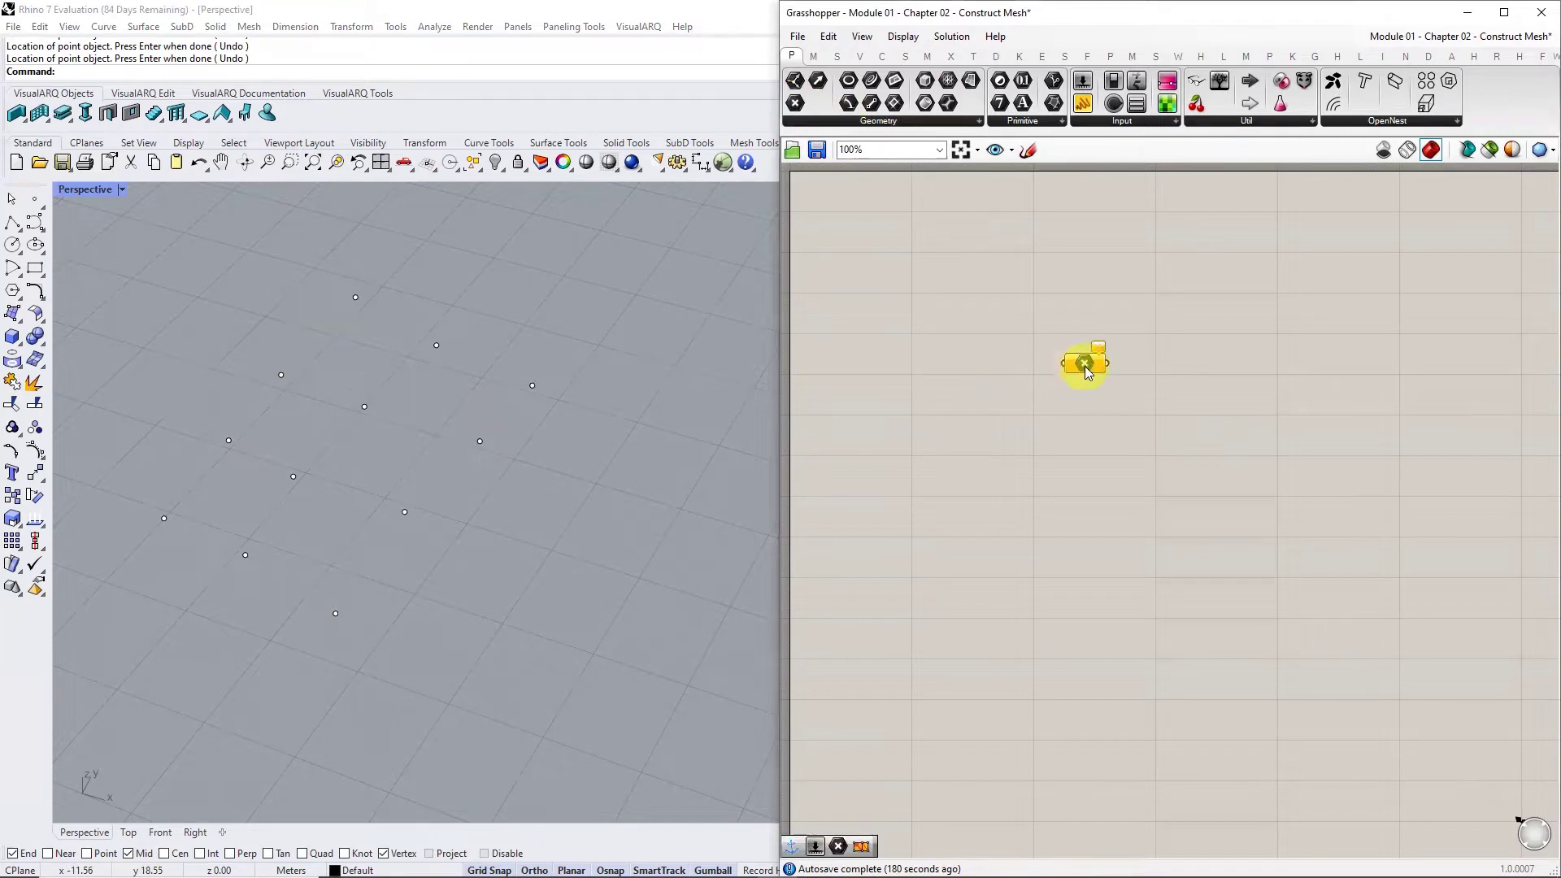
right_click(1086, 368)
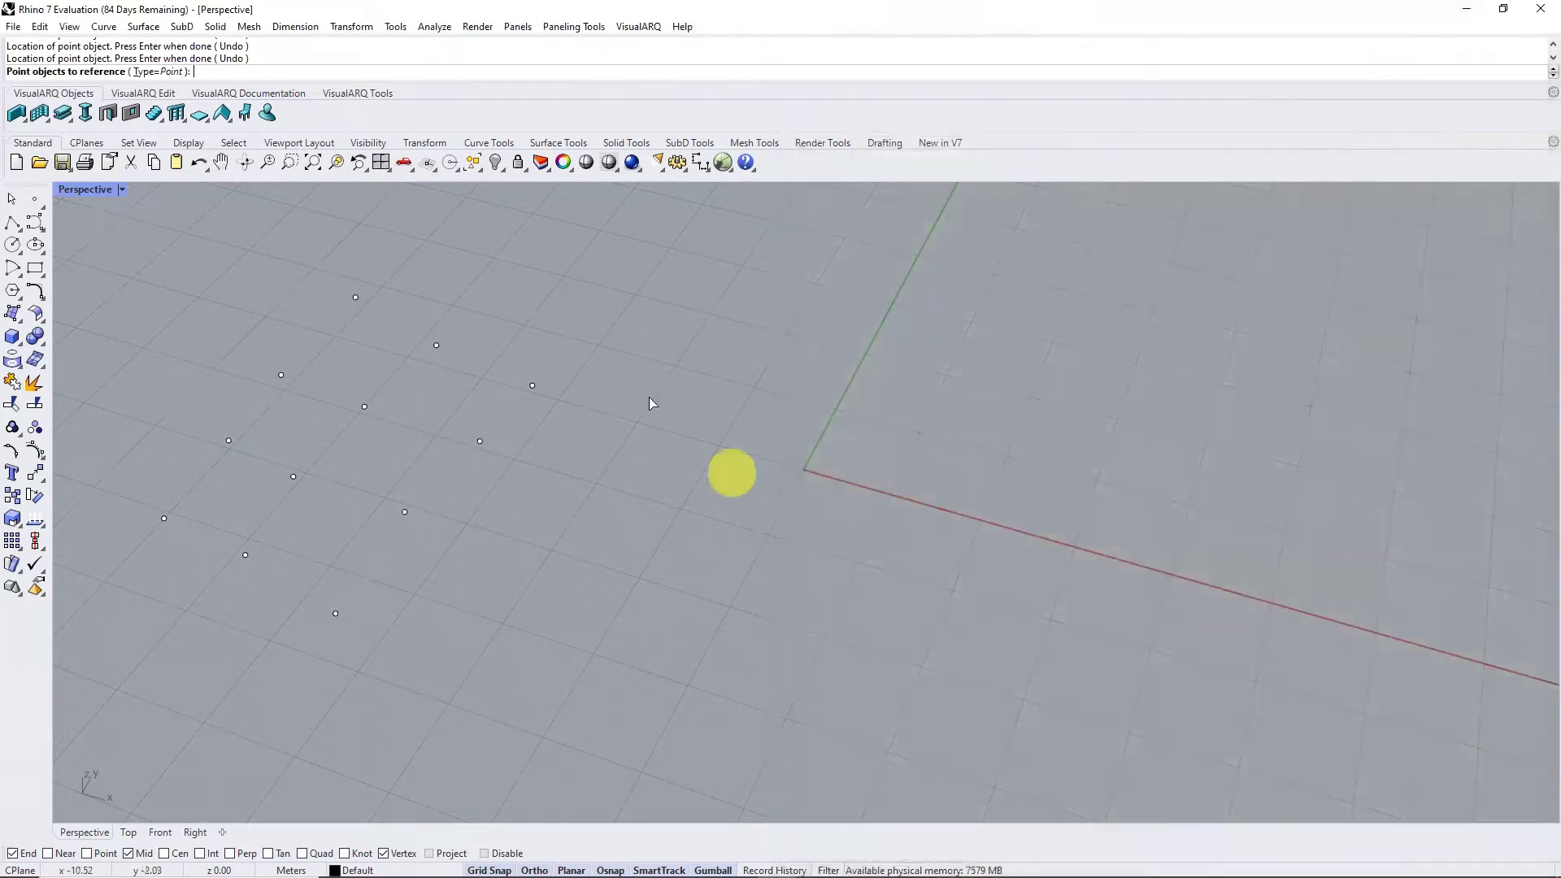
click(1130, 605)
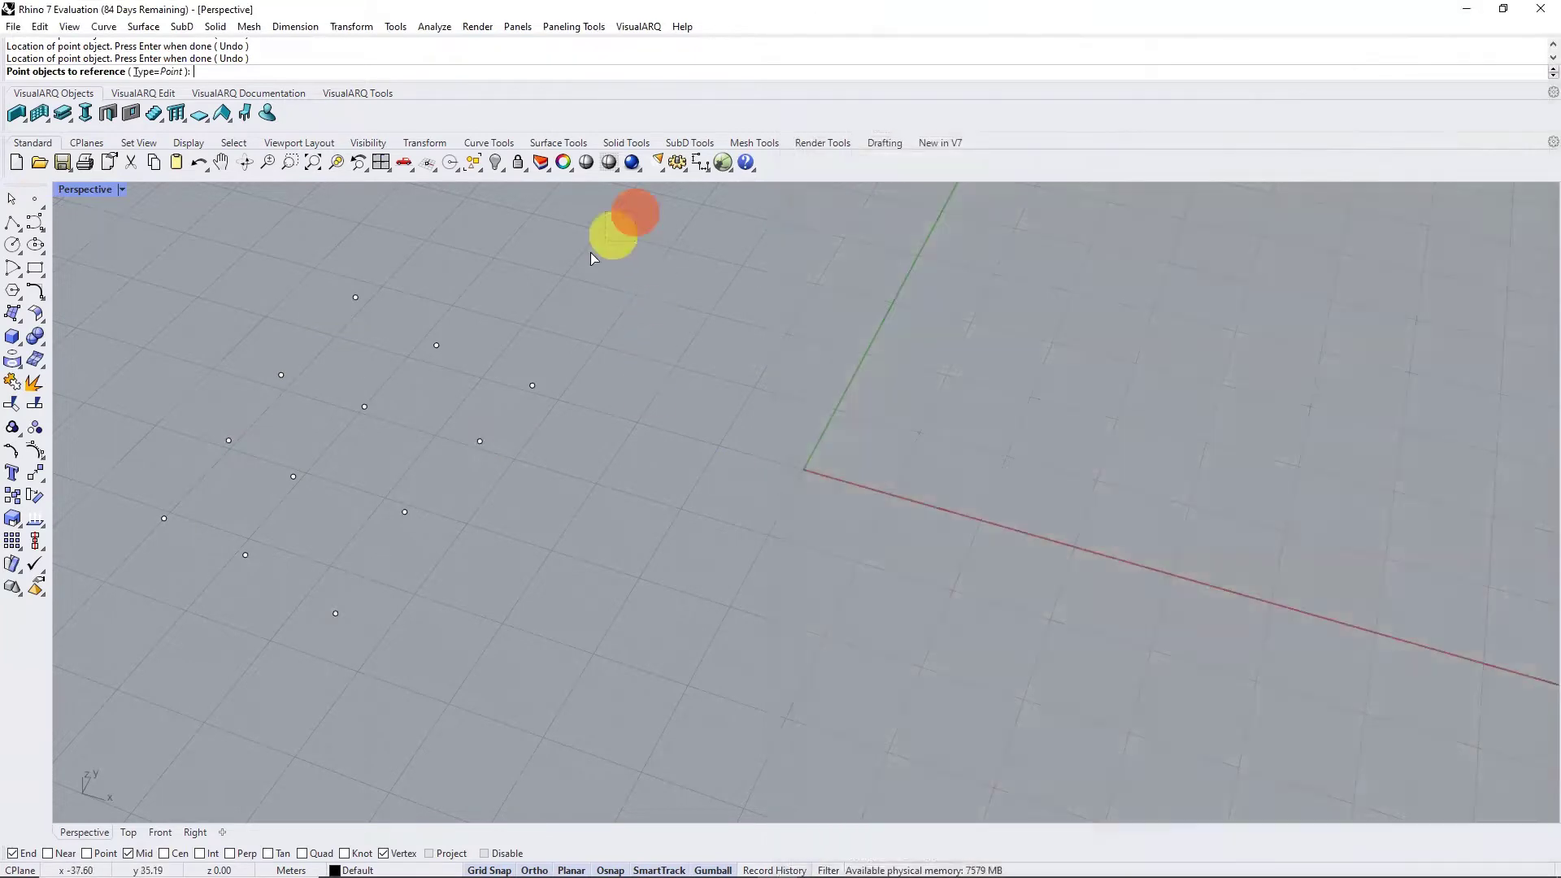
drag(592, 258, 122, 672)
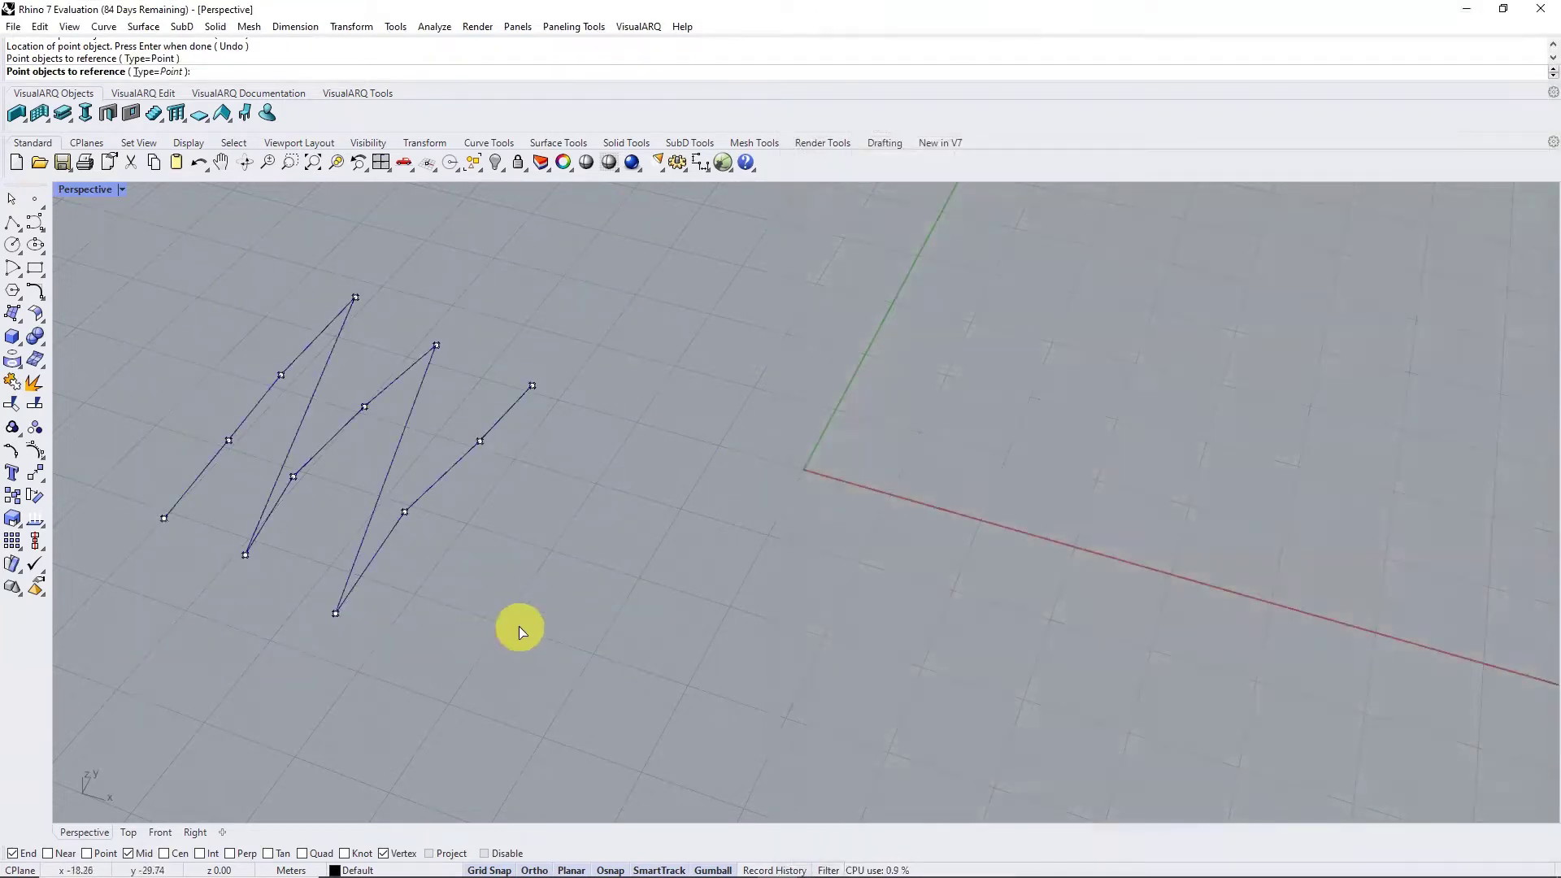
key(Return)
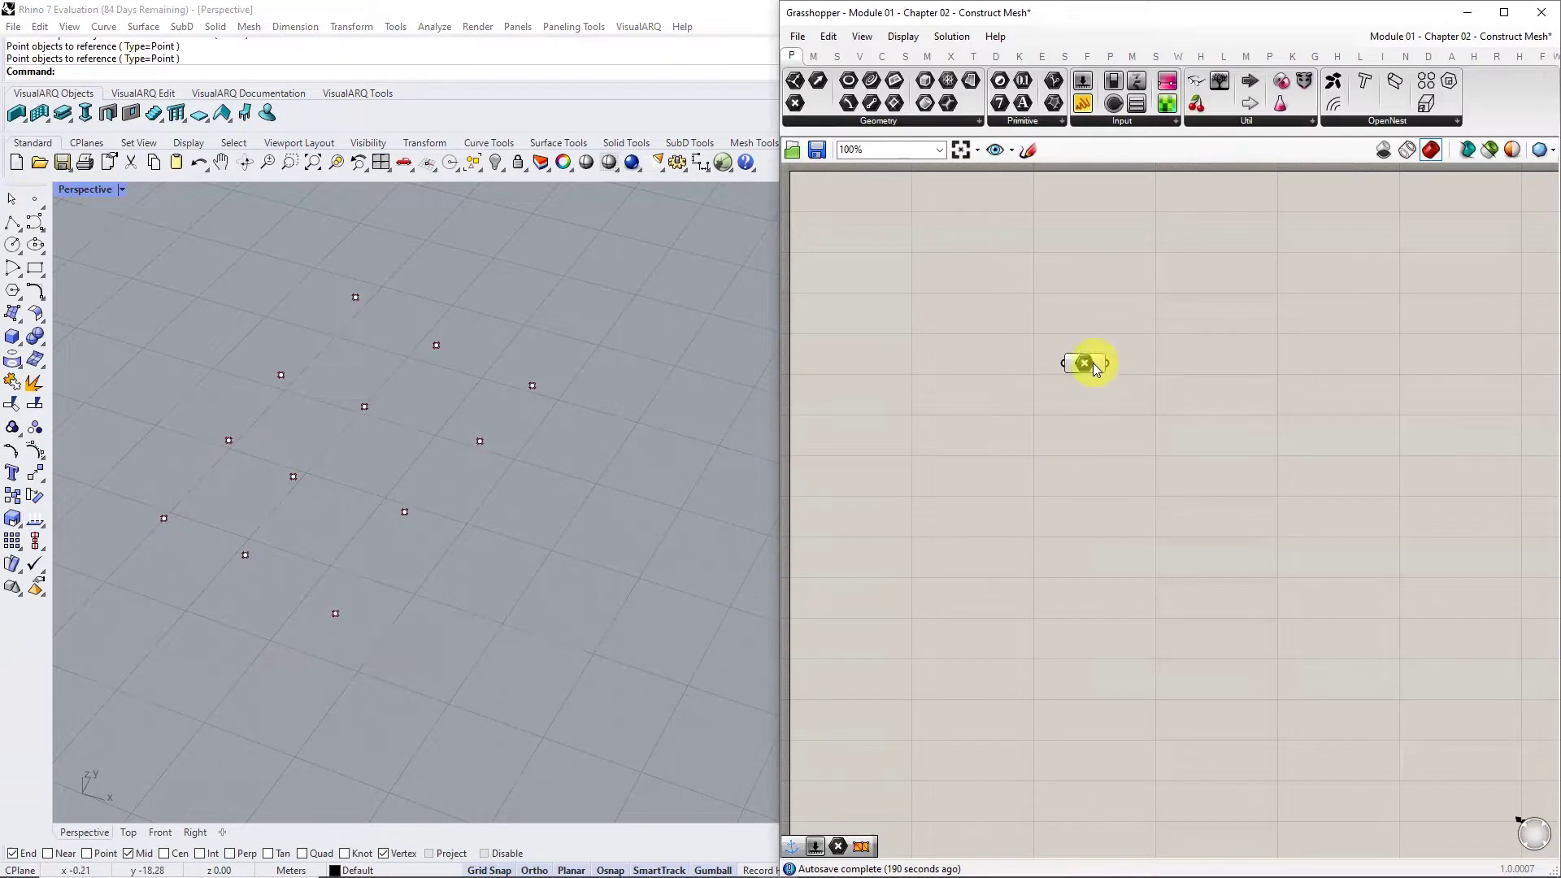
mouse_move(1084, 363)
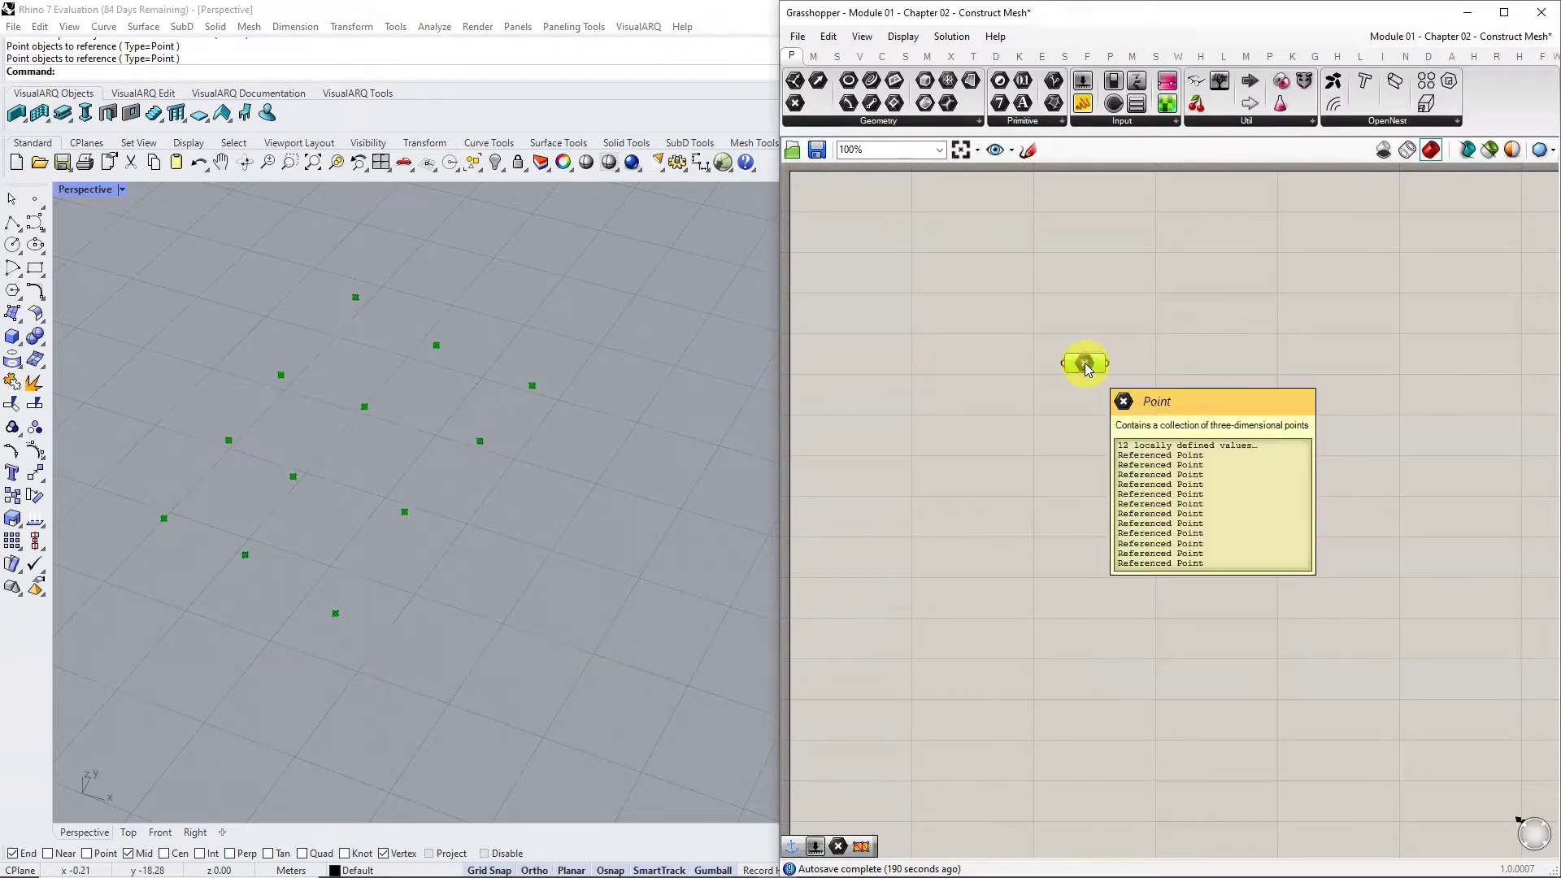
click(1074, 475)
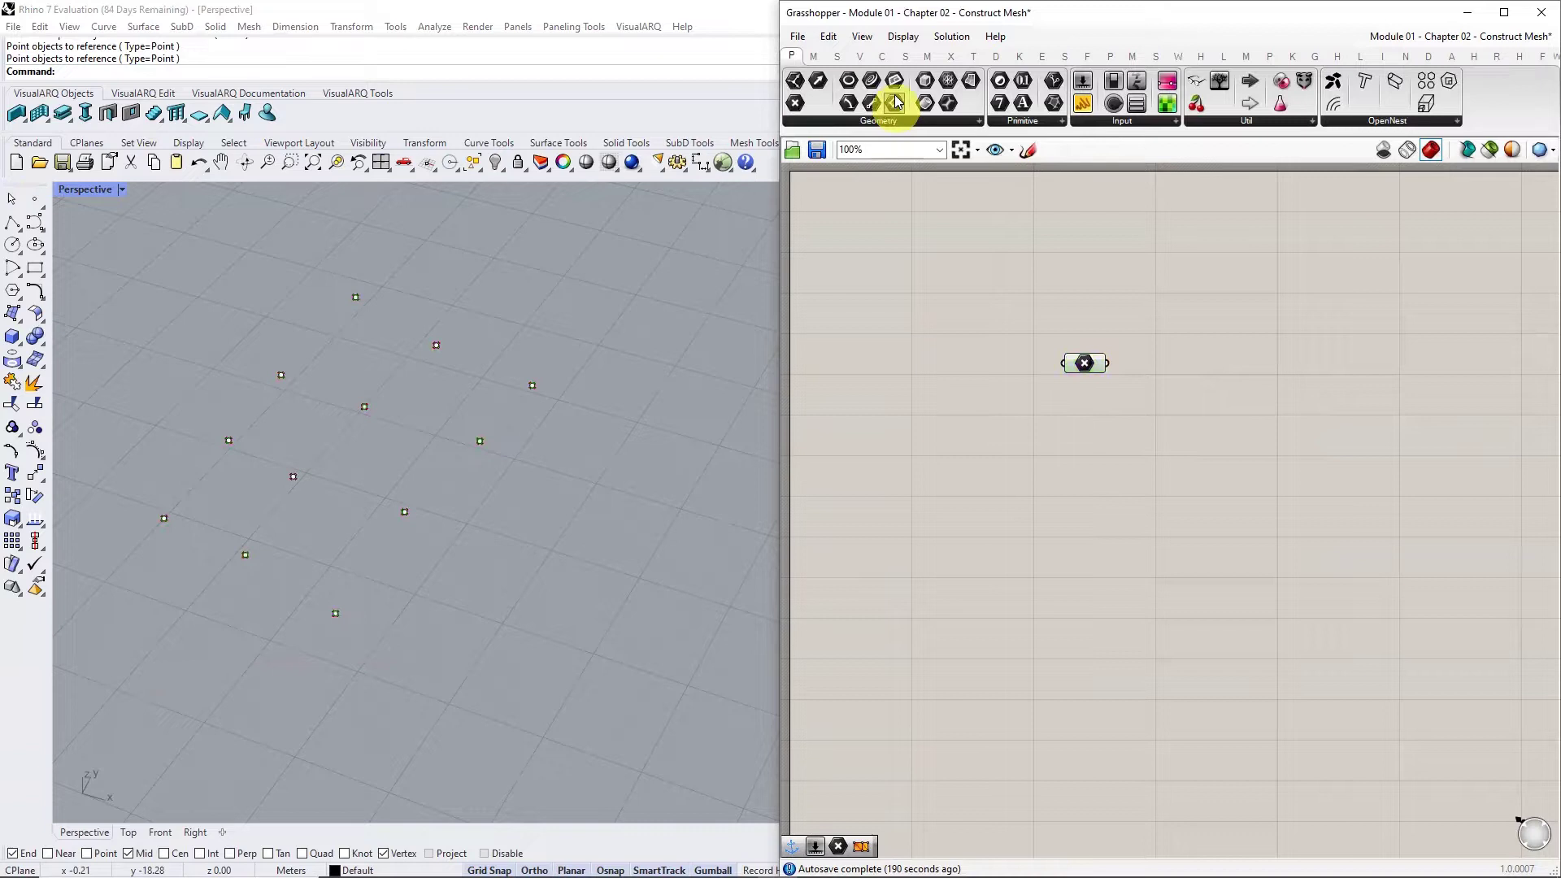
- Add a Construct Mesh component beside the Point parameter and feed the points into its Vertices input
click(927, 55)
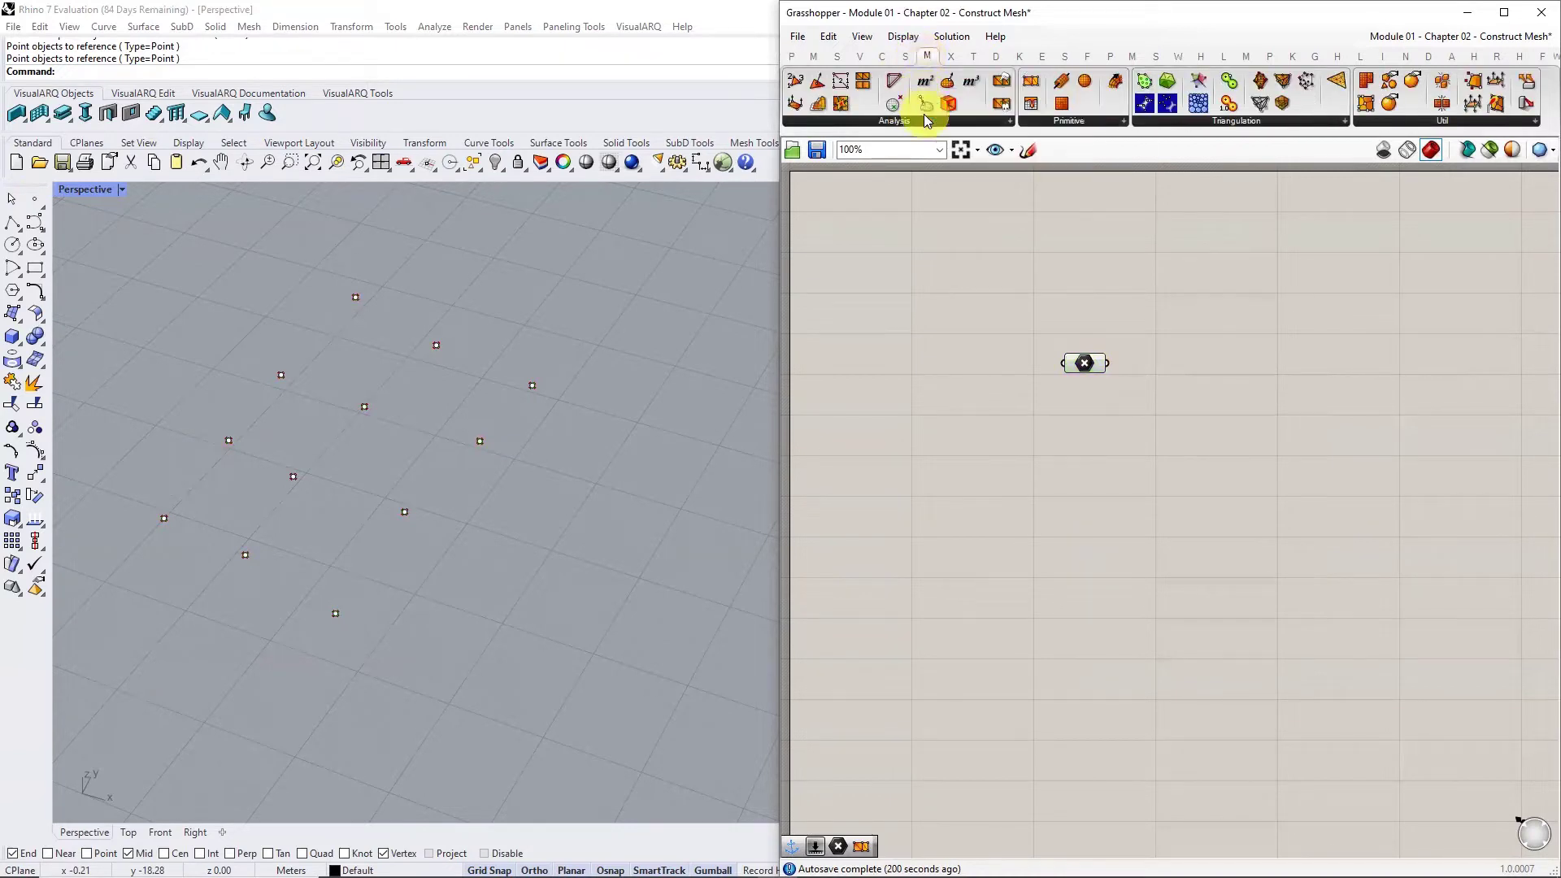
click(1094, 122)
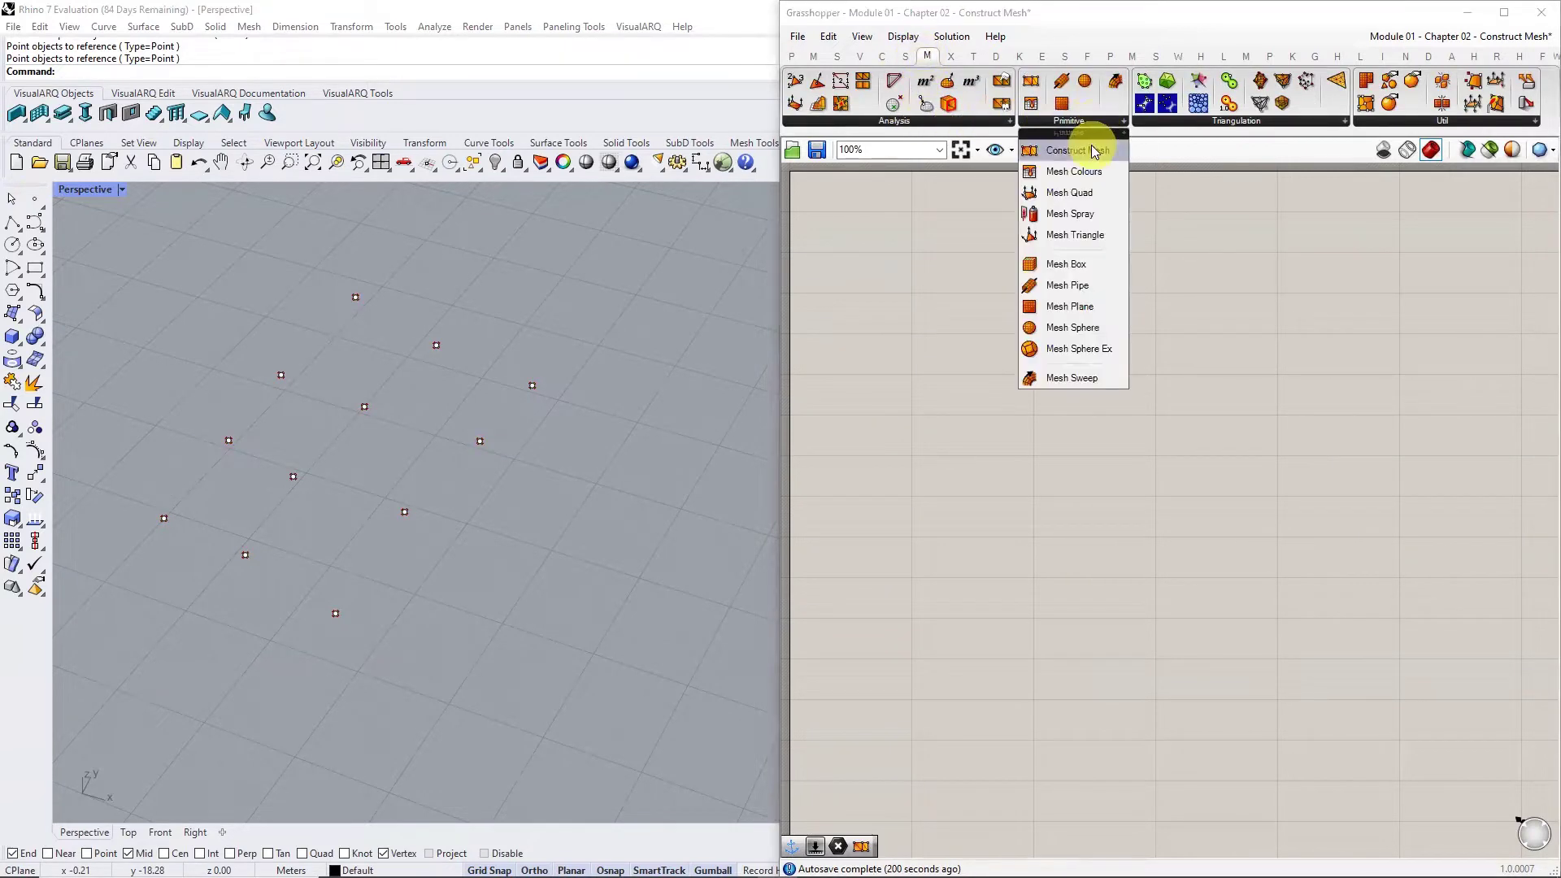
click(1075, 151)
click(1220, 397)
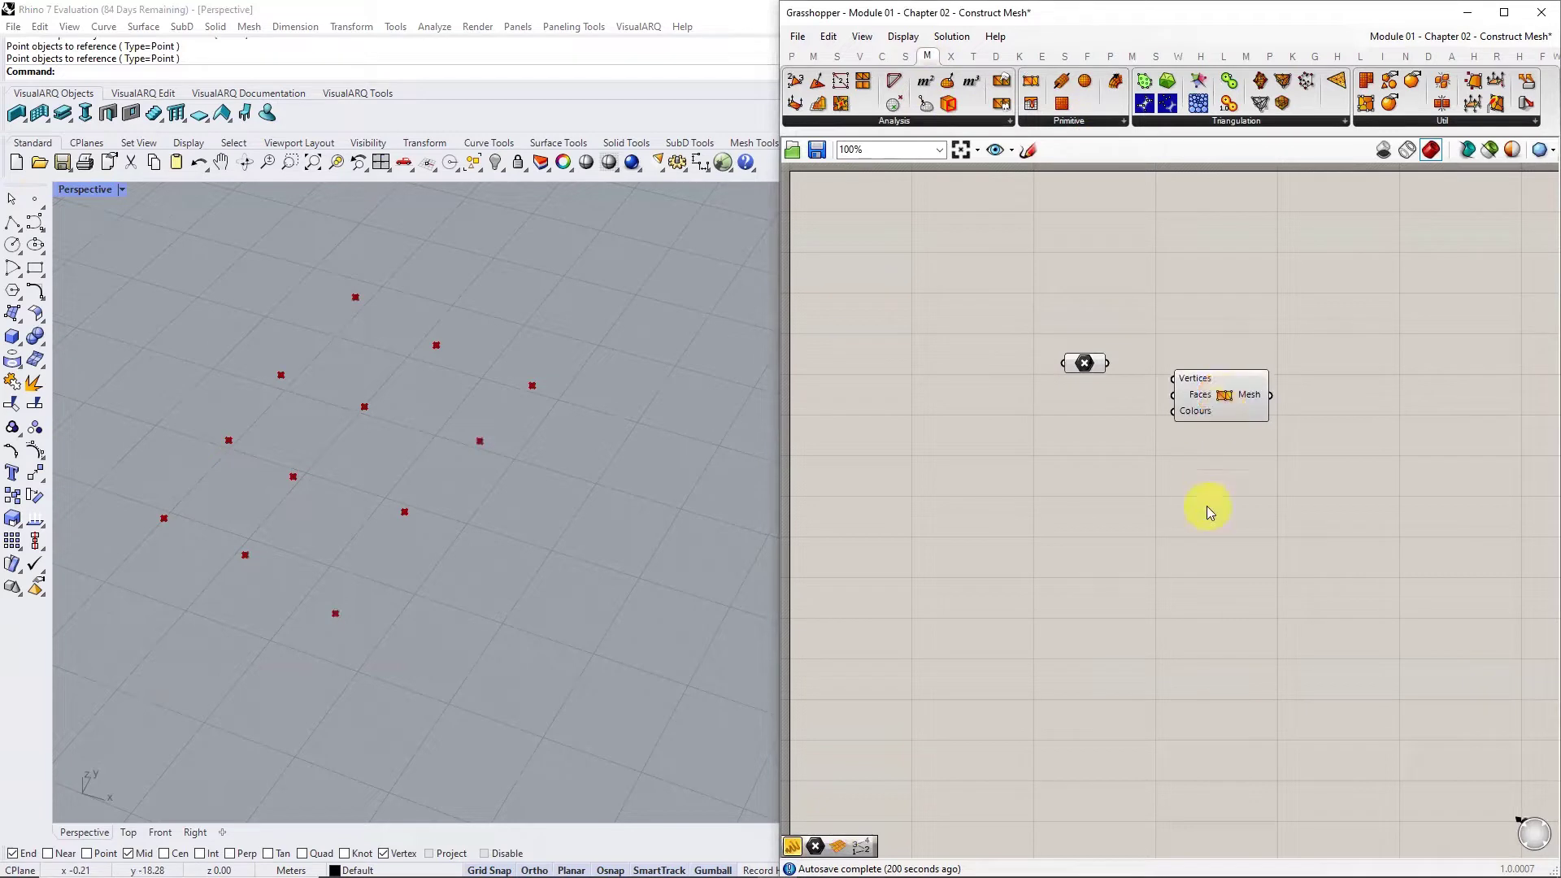
mouse_move(1206, 384)
drag(1171, 382, 1236, 384)
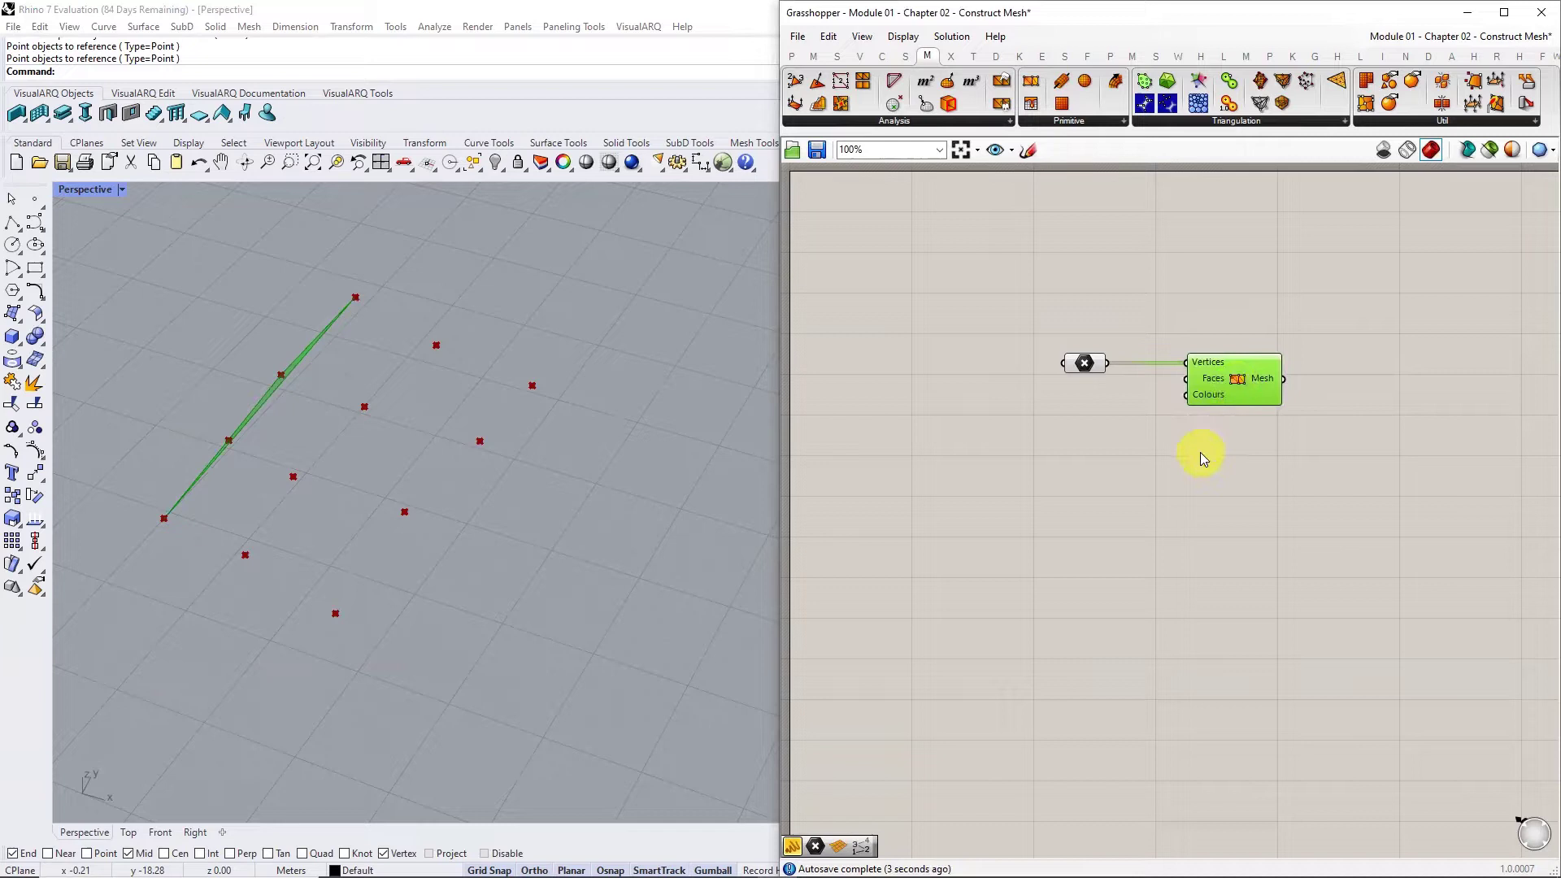
- Add a Point List component above the mesh component and connect the Point parameter to its Points input
click(995, 56)
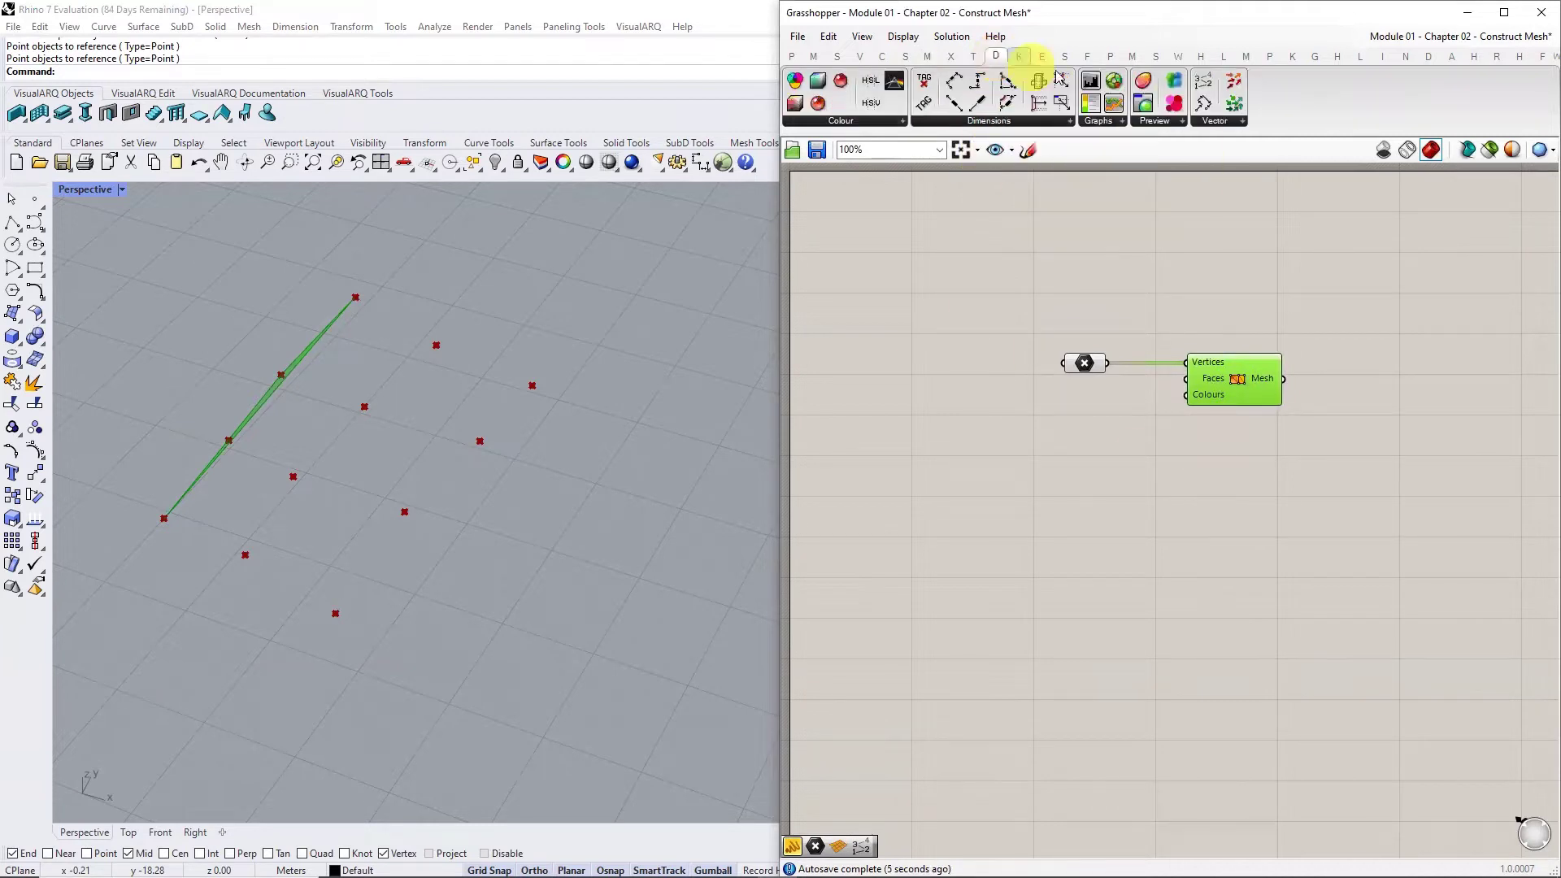
click(1214, 122)
drag(1229, 150, 1242, 262)
drag(1107, 363, 1213, 254)
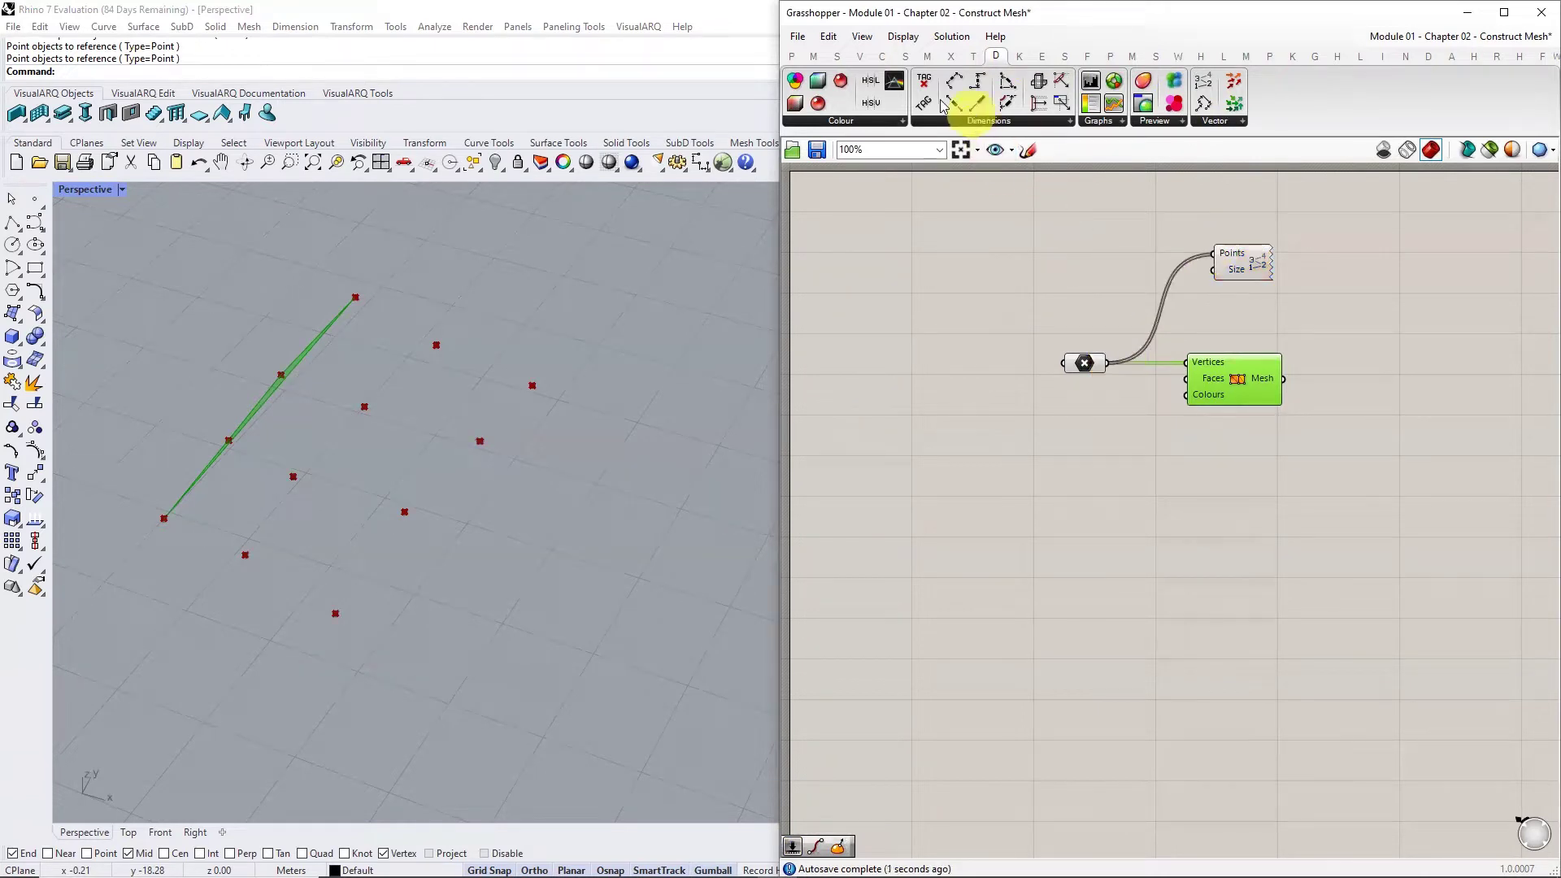
- Add a number slider with its maximum and value at 5 and wire it to the Point List's Size input
click(791, 56)
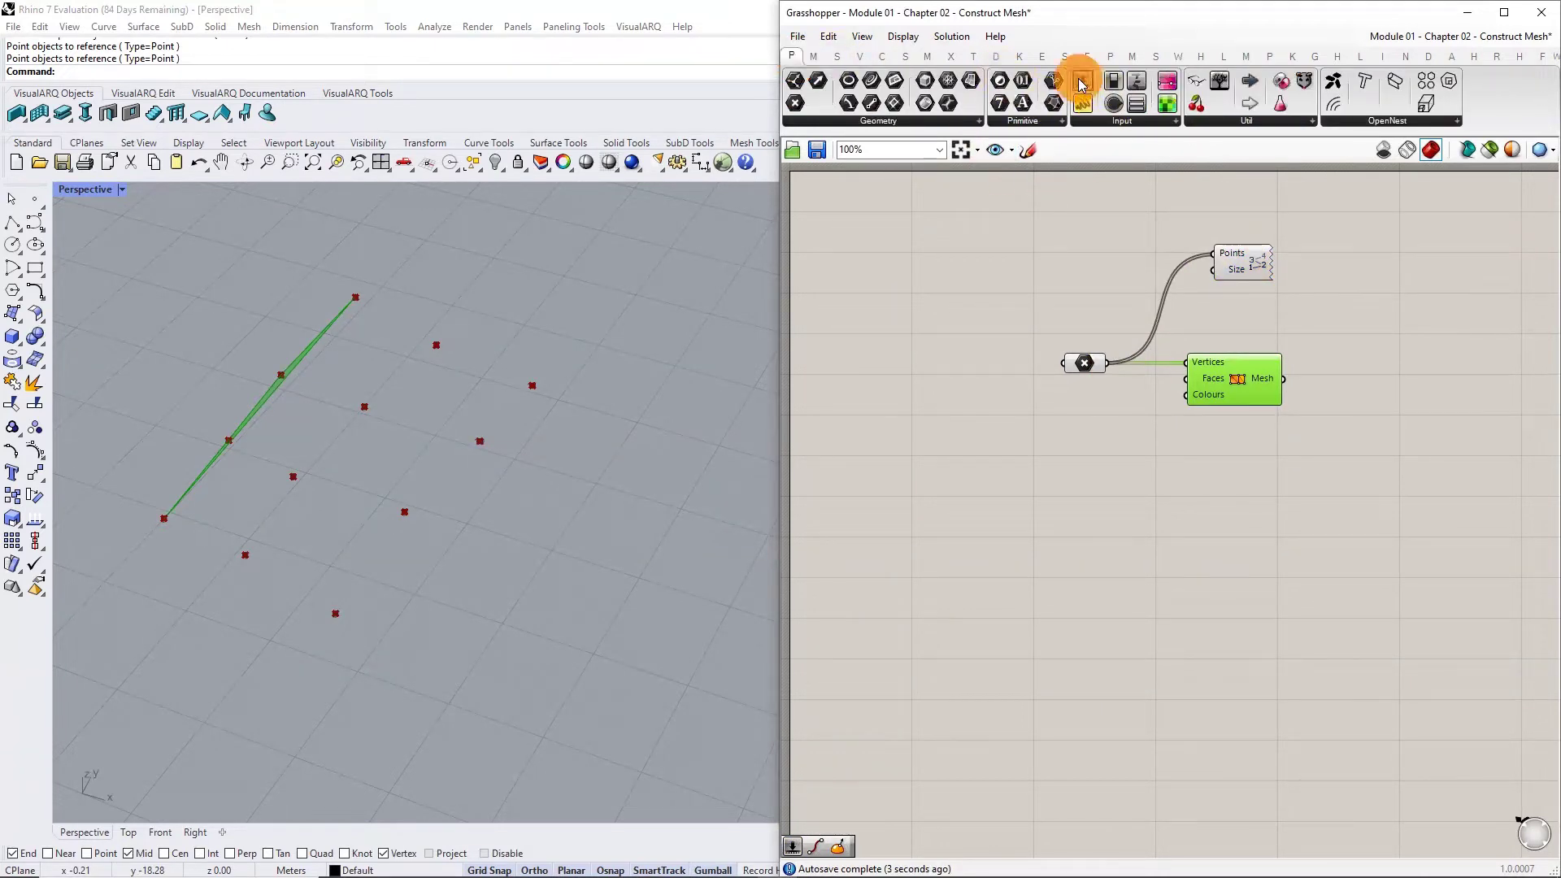
drag(1083, 80, 1079, 277)
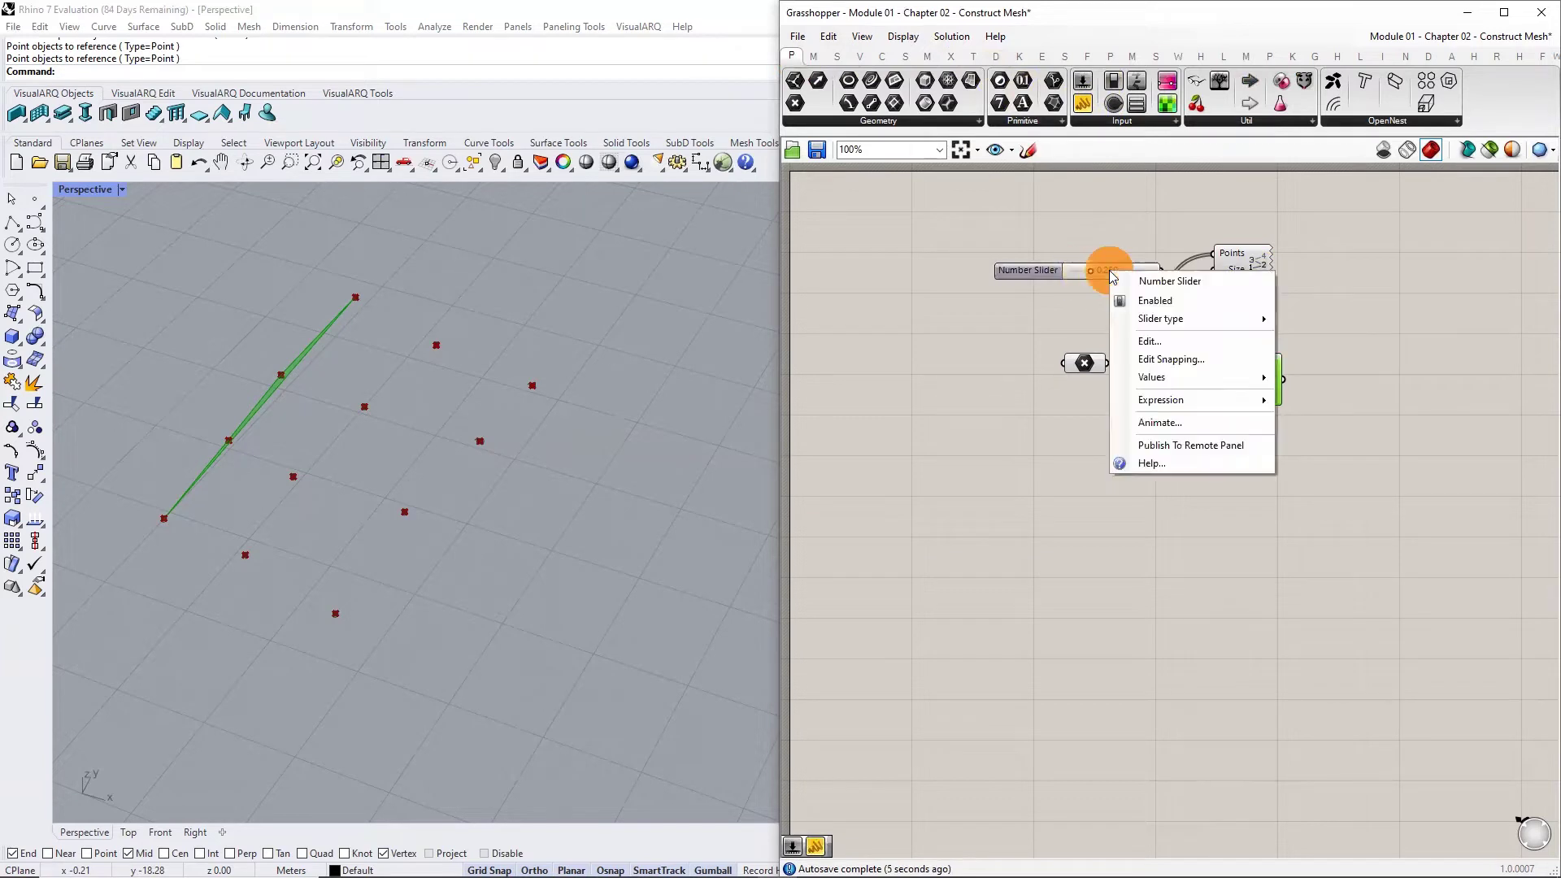
right_click(1101, 272)
click(1138, 338)
double_click(1242, 379)
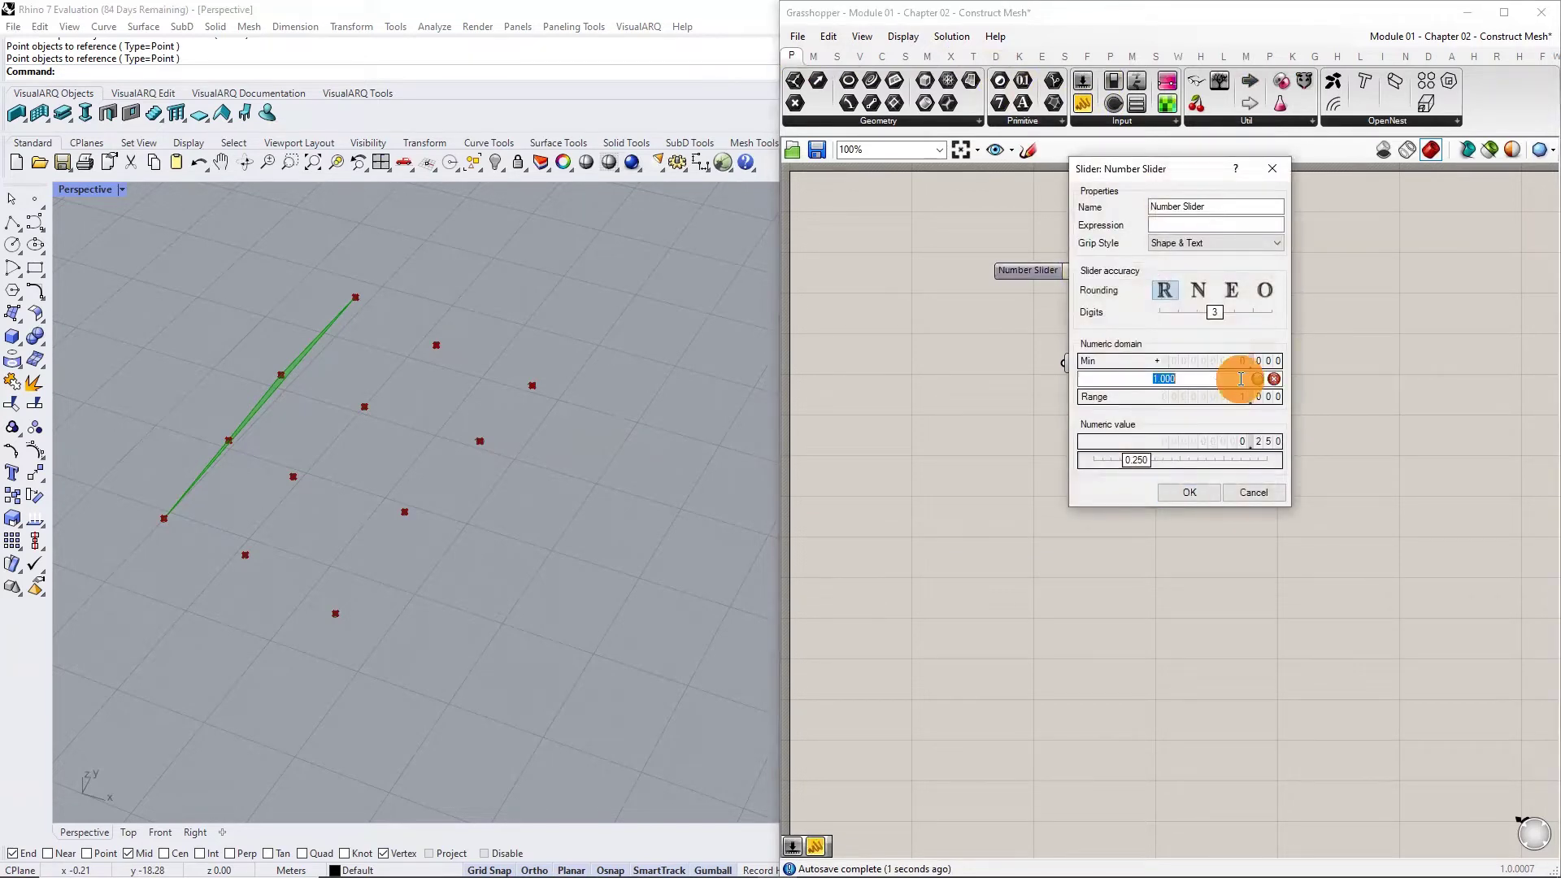
text(5)
click(1195, 492)
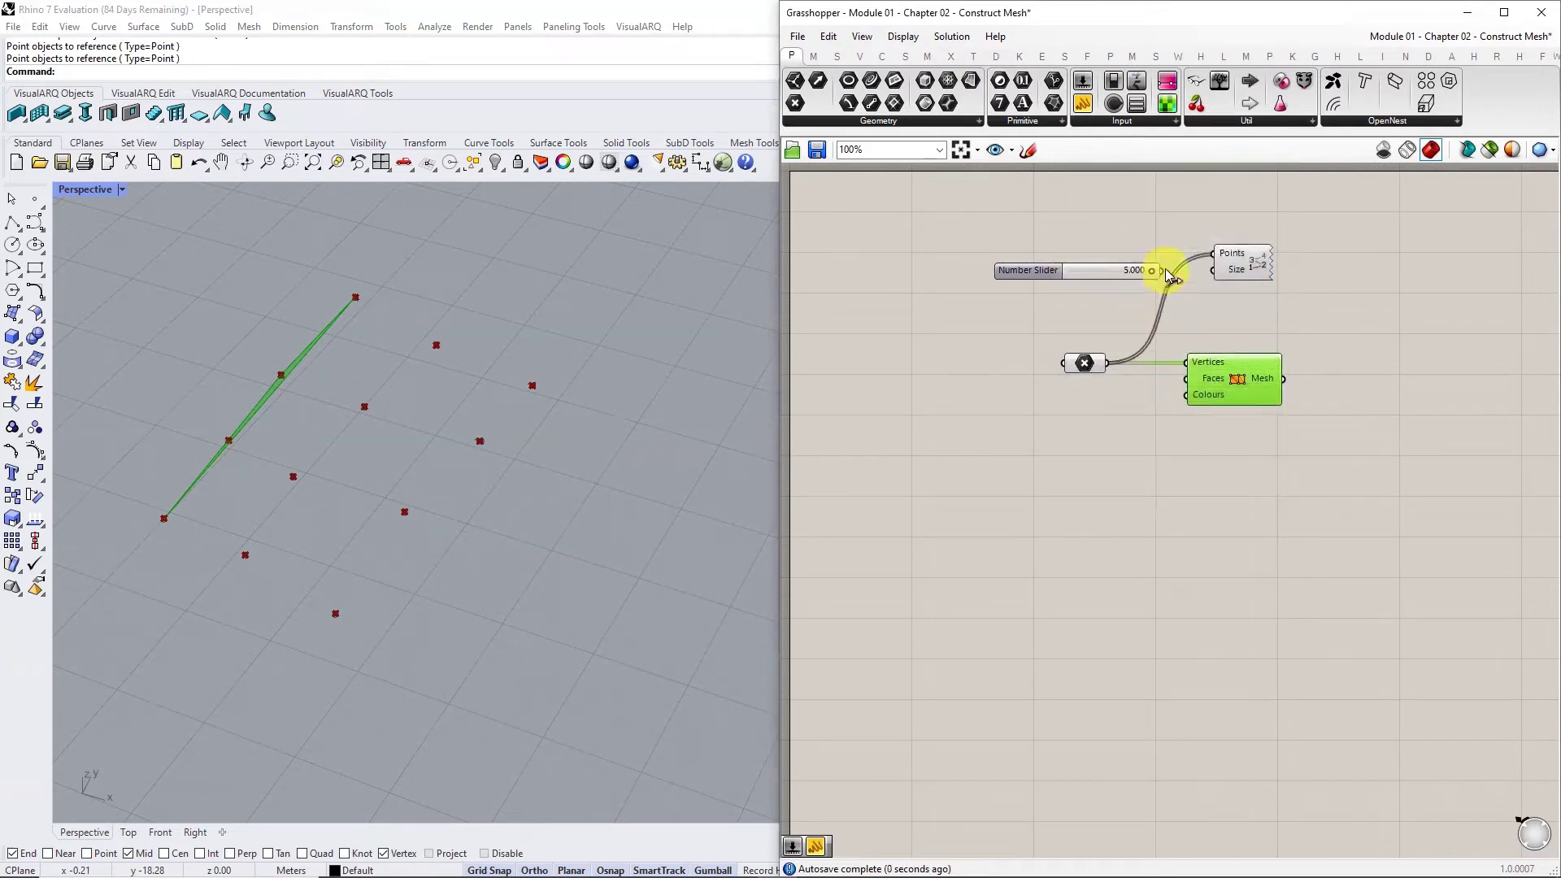
drag(1209, 276, 1213, 270)
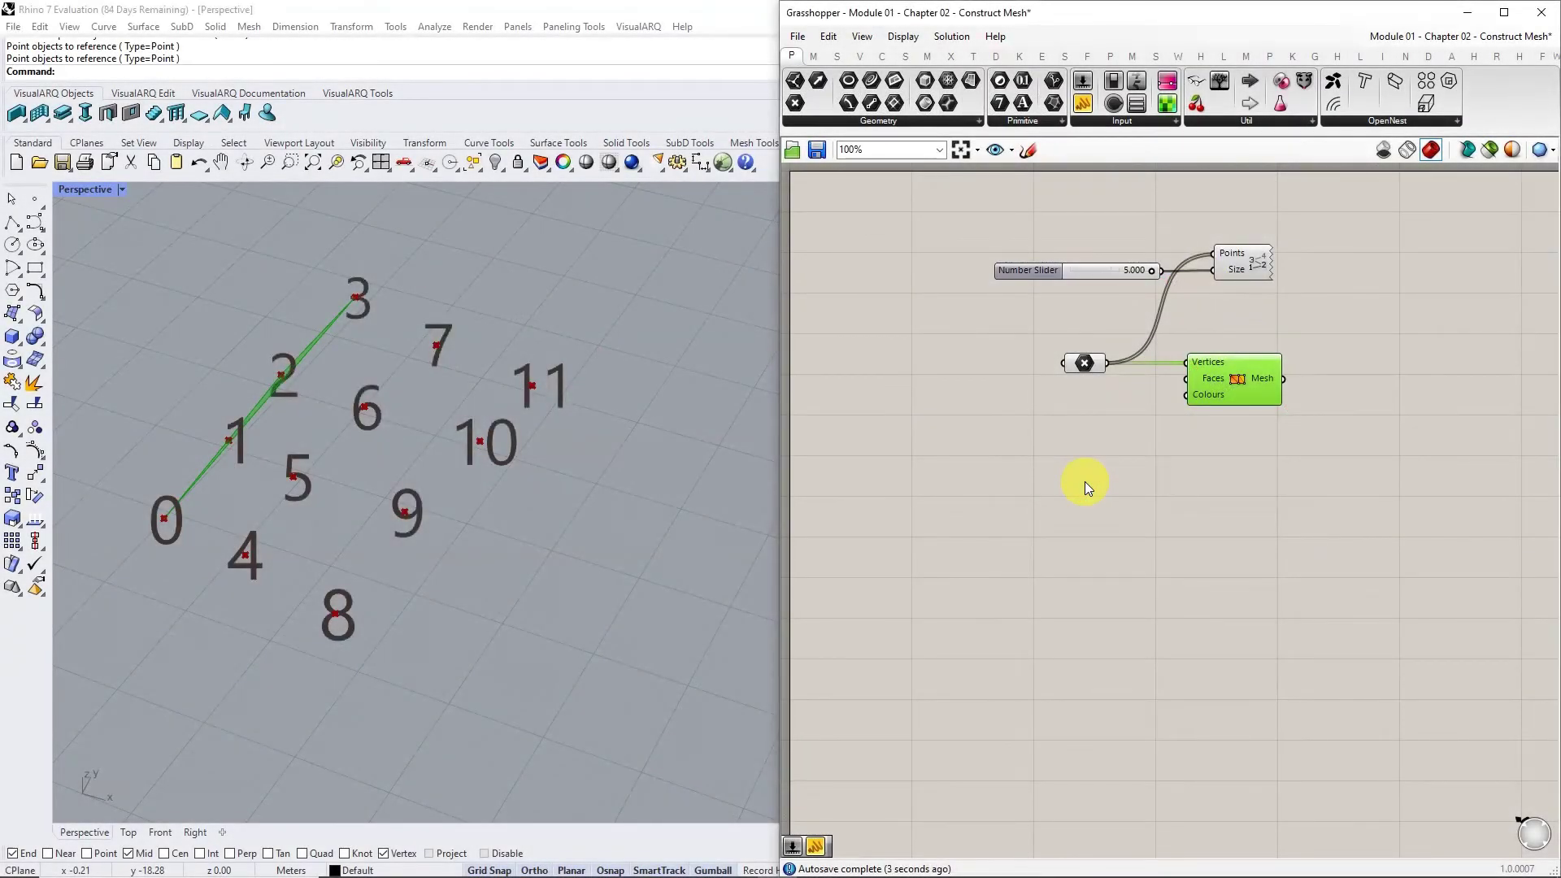
- Add a panel listing the quad faces Q{0;4;5;1}, Q{5;6;2;1}, Q{6;7;3;2}, Q{10;11;7;6}, Q{9;10;6;5} and Q{8;9;5;4}, one per line
drag(1084, 109, 1057, 437)
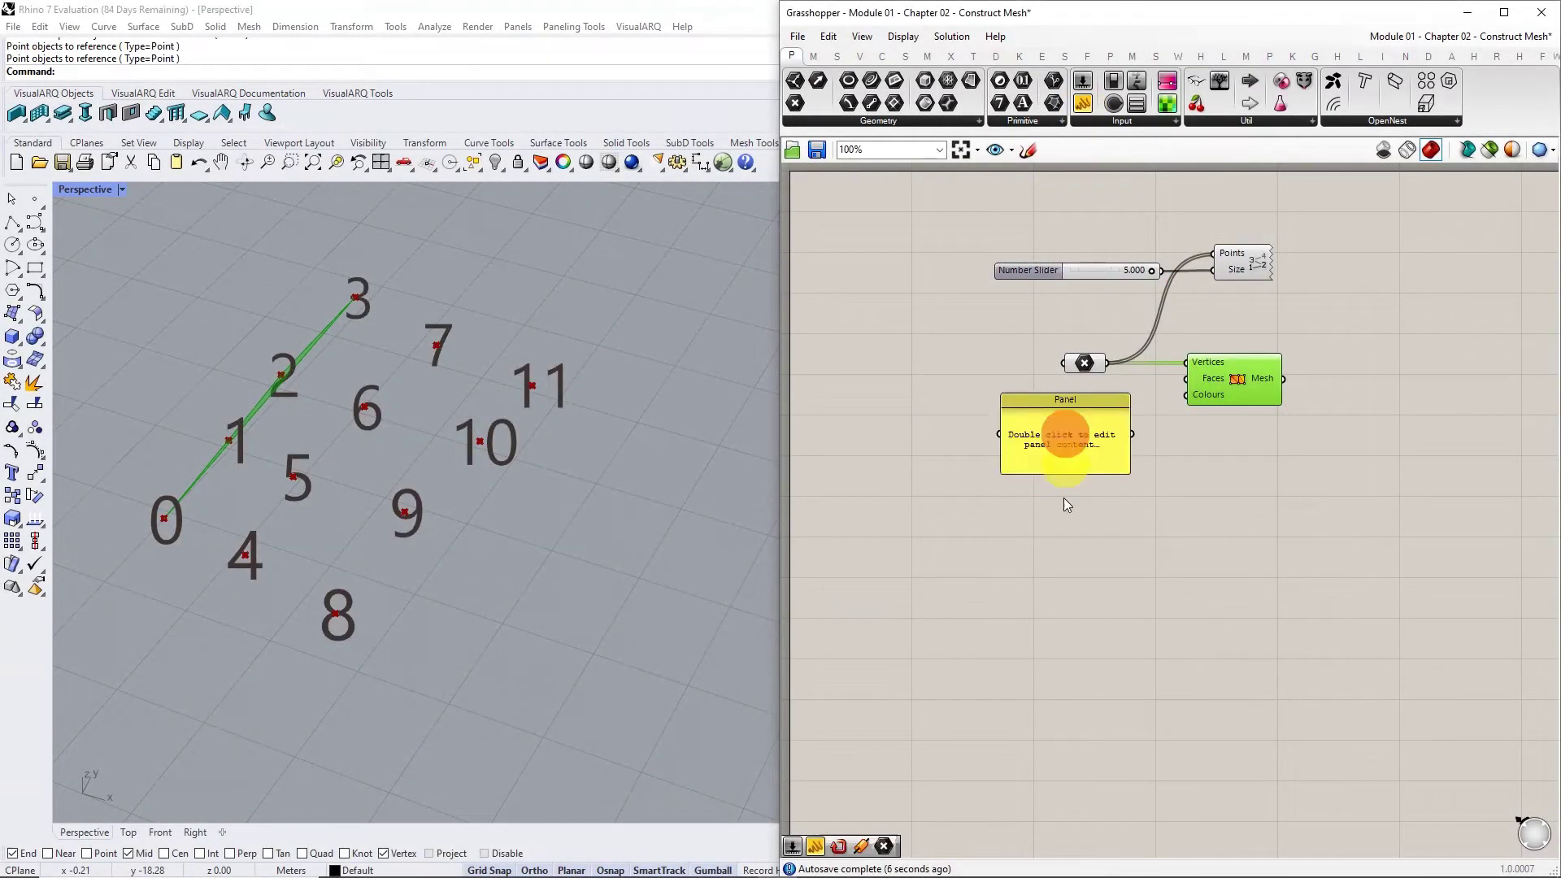
double_click(1065, 450)
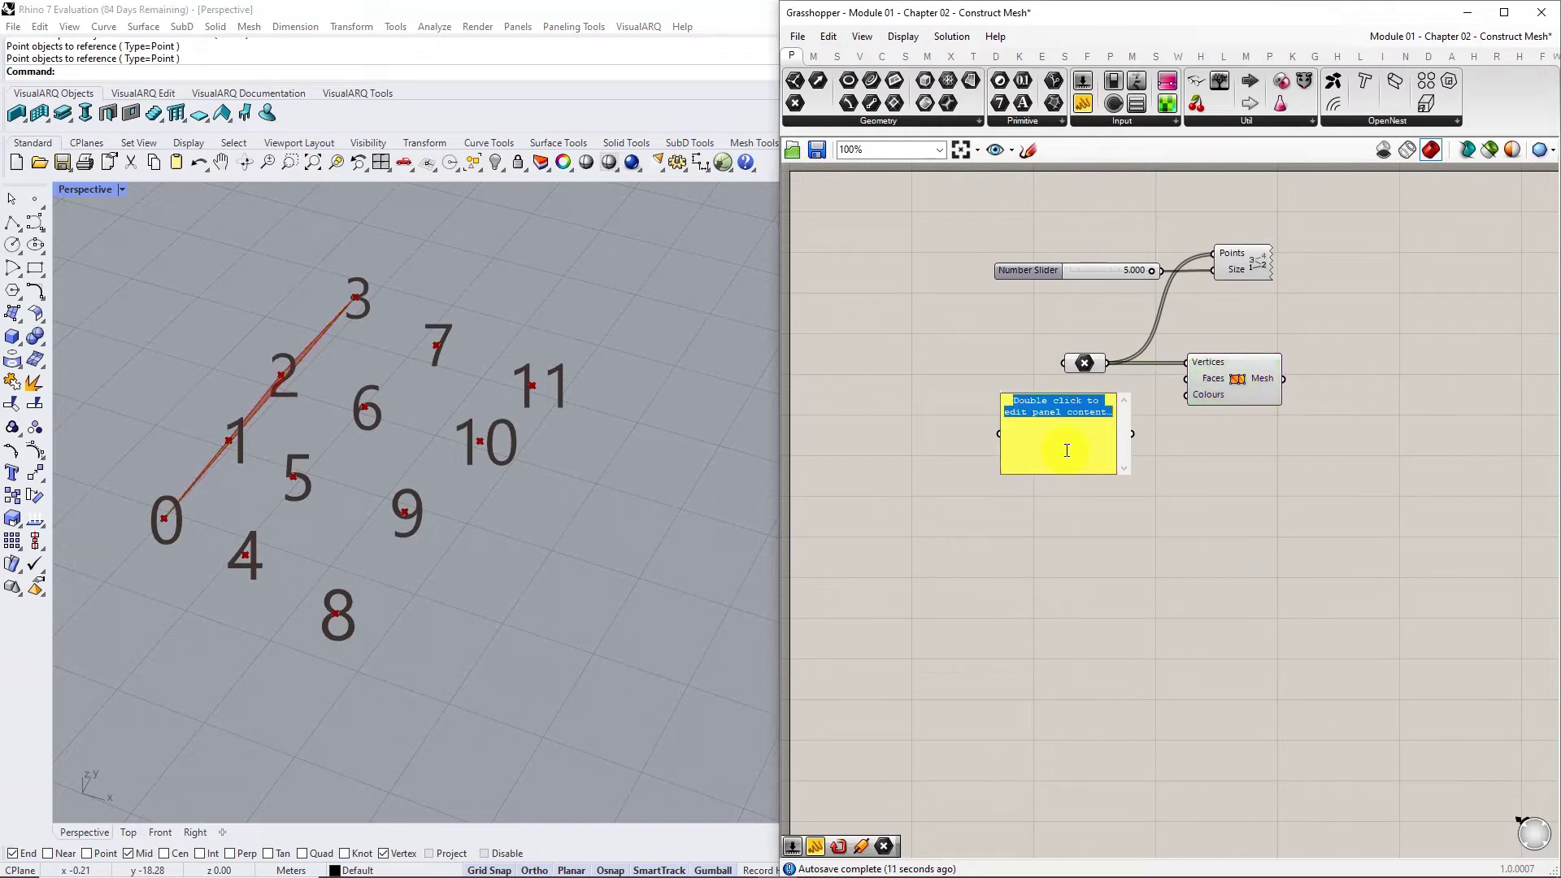
text(Q{0;4;5;1})
key(Return)
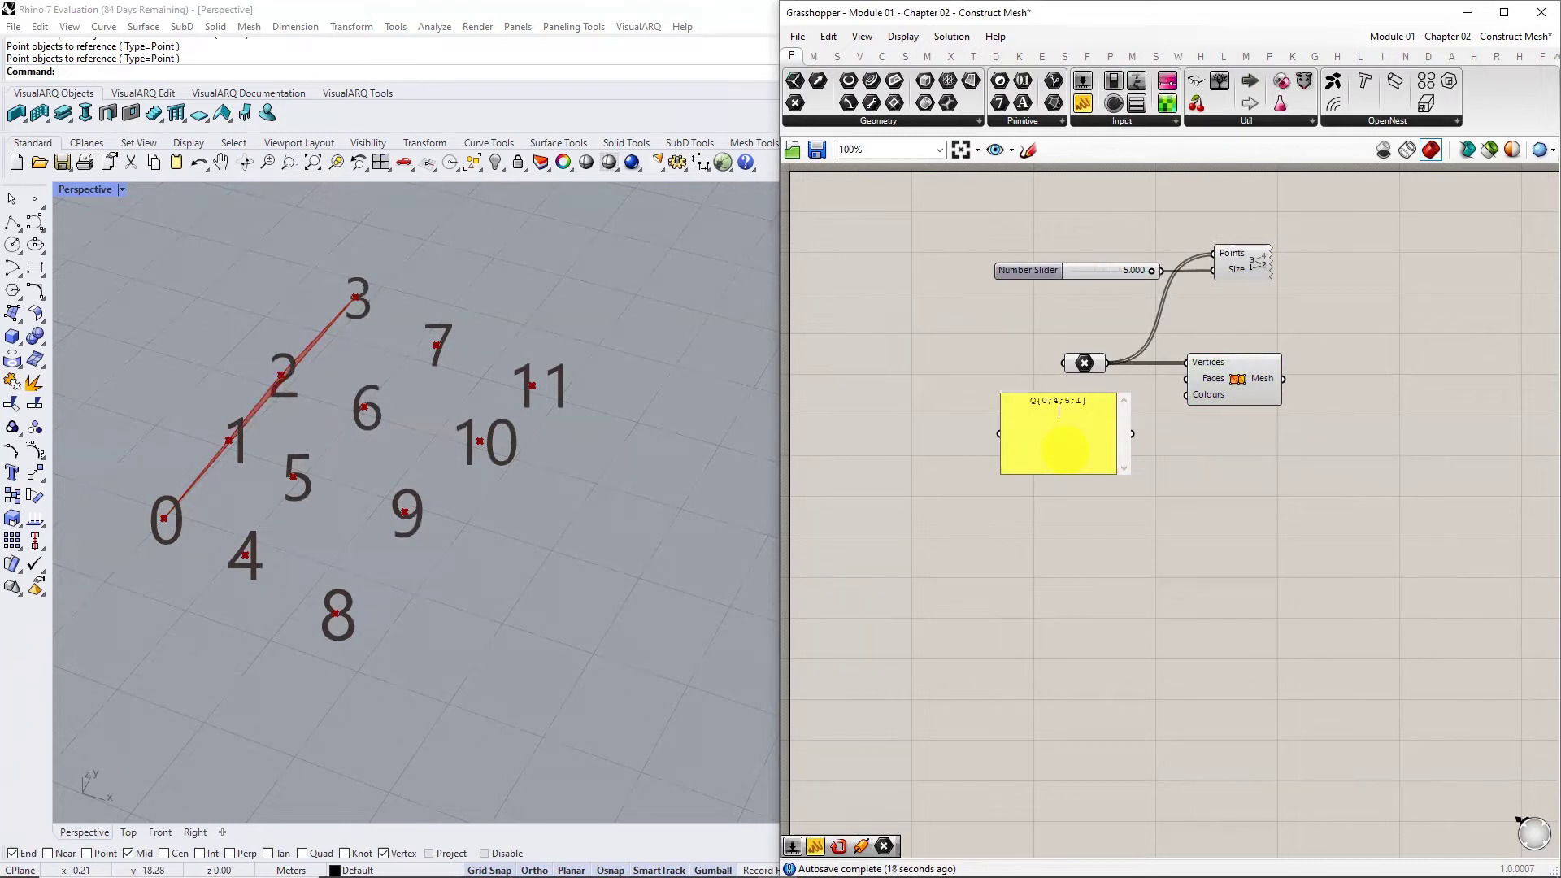
text(Q{5;6;2;1})
key(Return)
text(Q{6;7;3;2})
key(Return)
text(Q{10;11;7;6})
key(Return)
text(Q{)
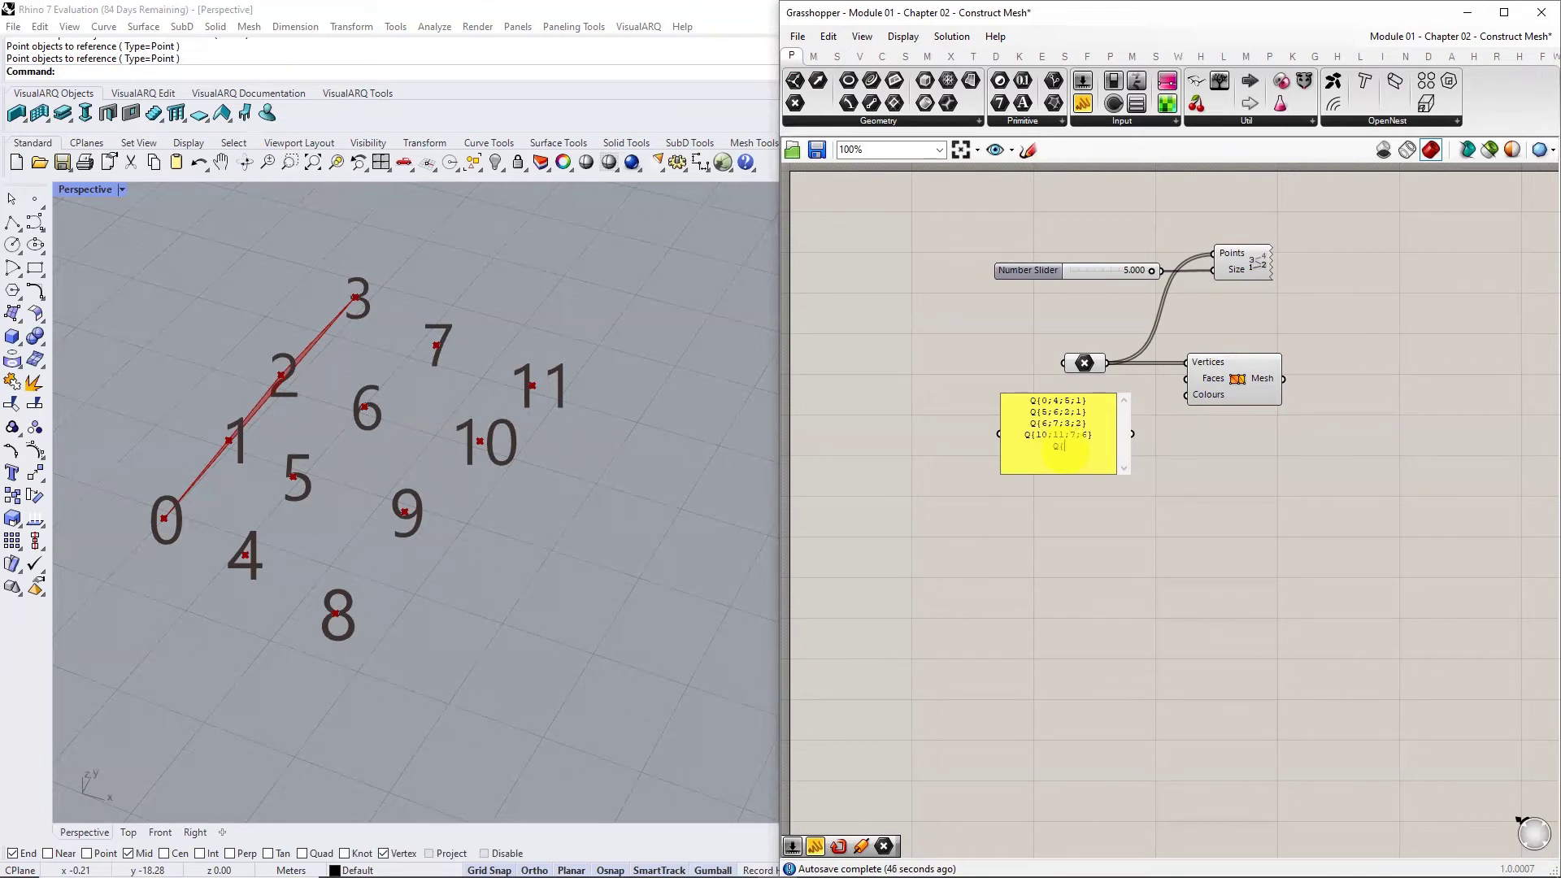
text(5;10;6;5})
key(Return)
text(Q{8;9;5;4})
click(1132, 575)
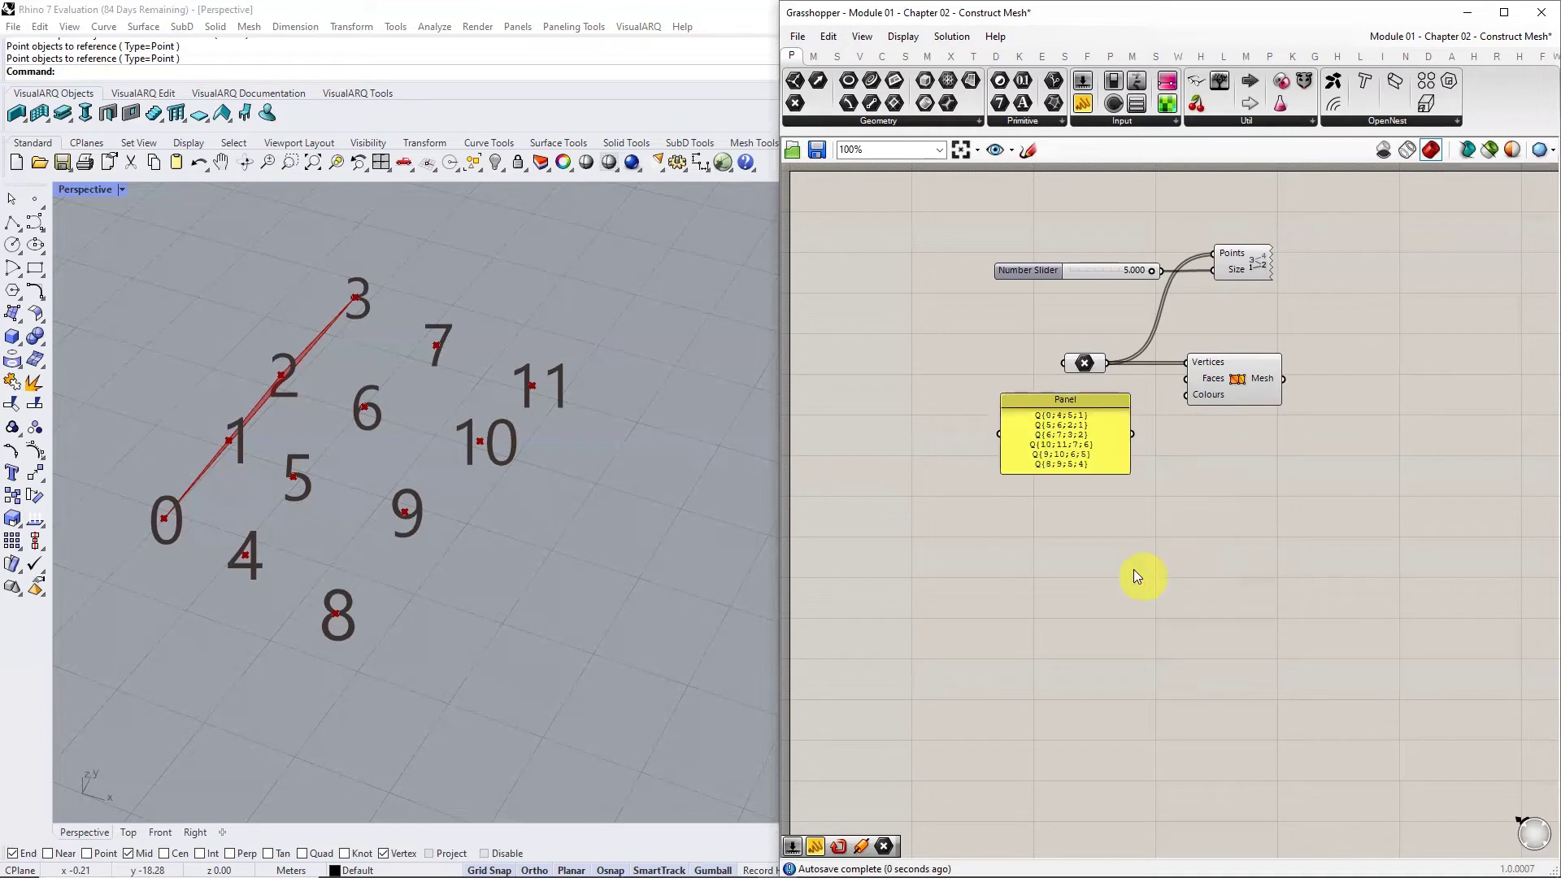
- Turn off the panel's multiline data so each line is a separate item, and wire it to Construct Mesh's Faces input
right_click(1094, 447)
click(1140, 496)
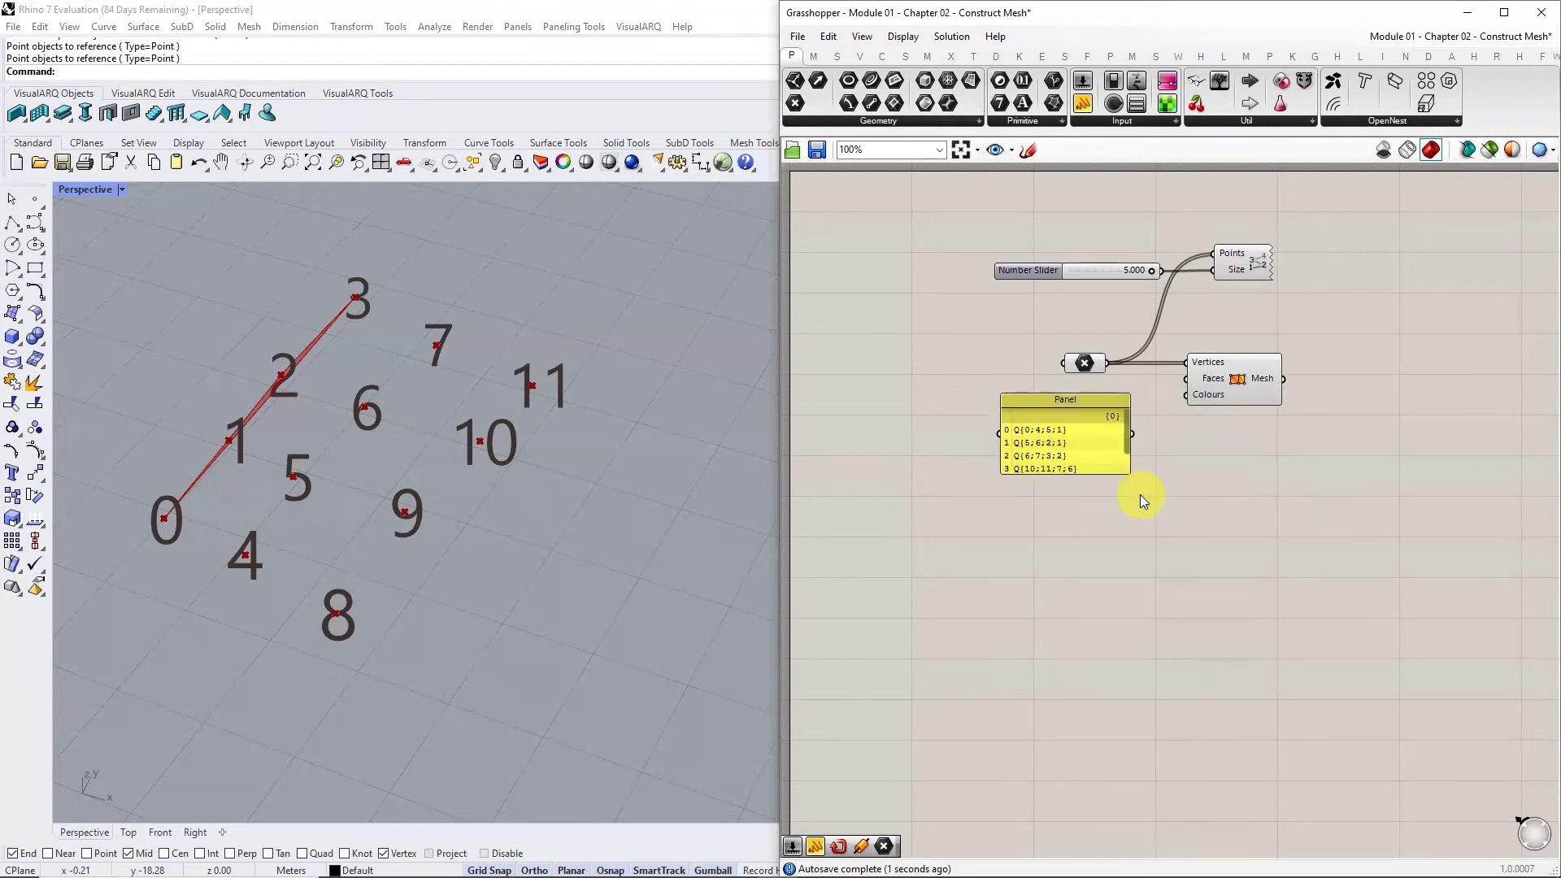
drag(1118, 475, 1115, 513)
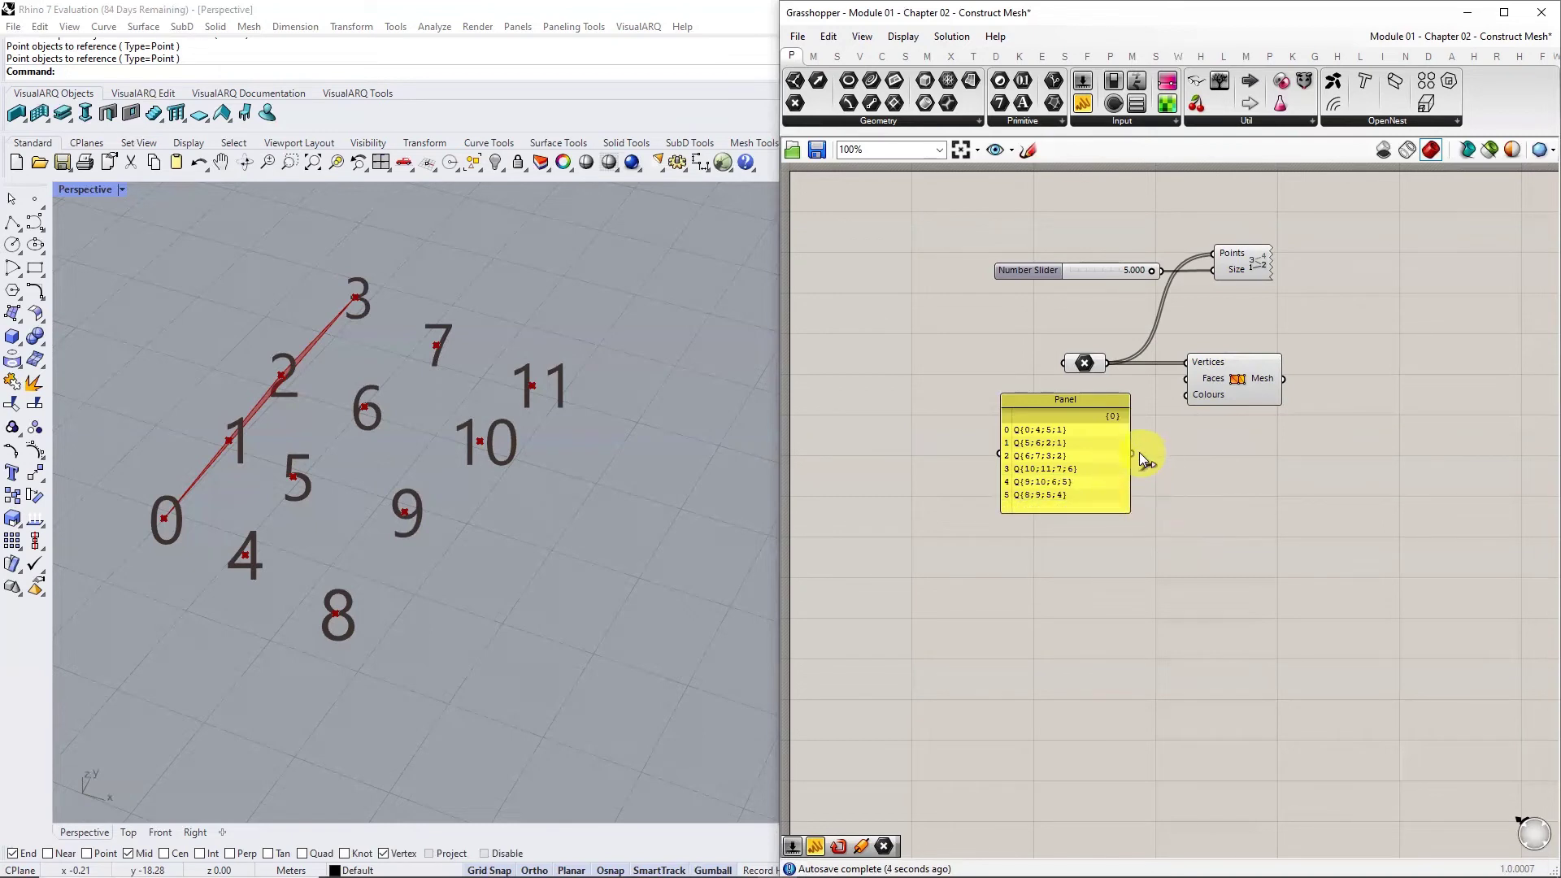
drag(1144, 445, 1187, 379)
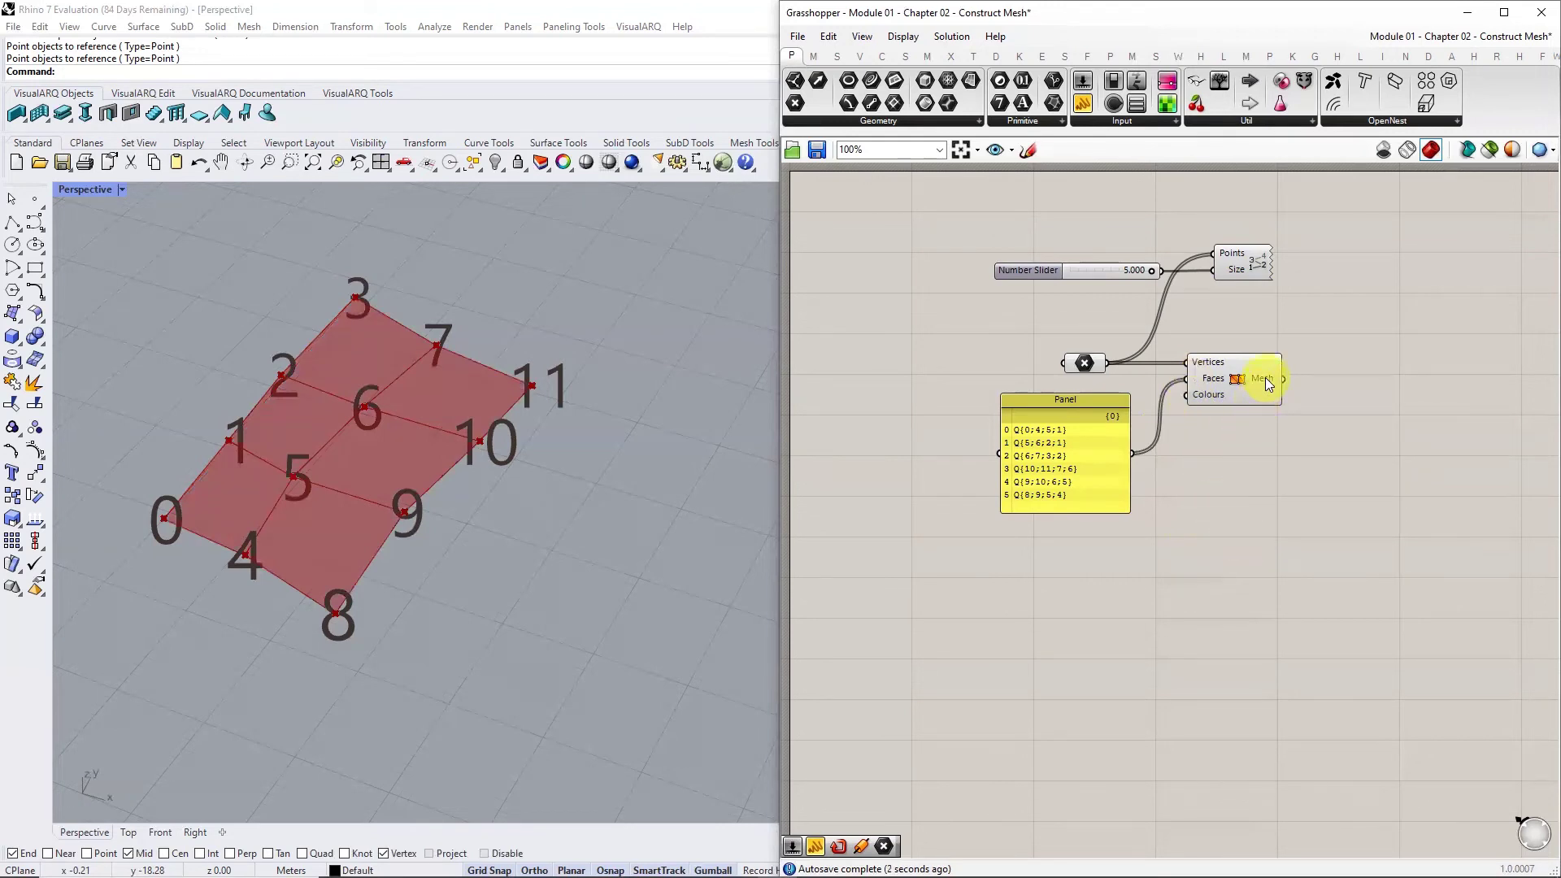
mouse_move(1265, 377)
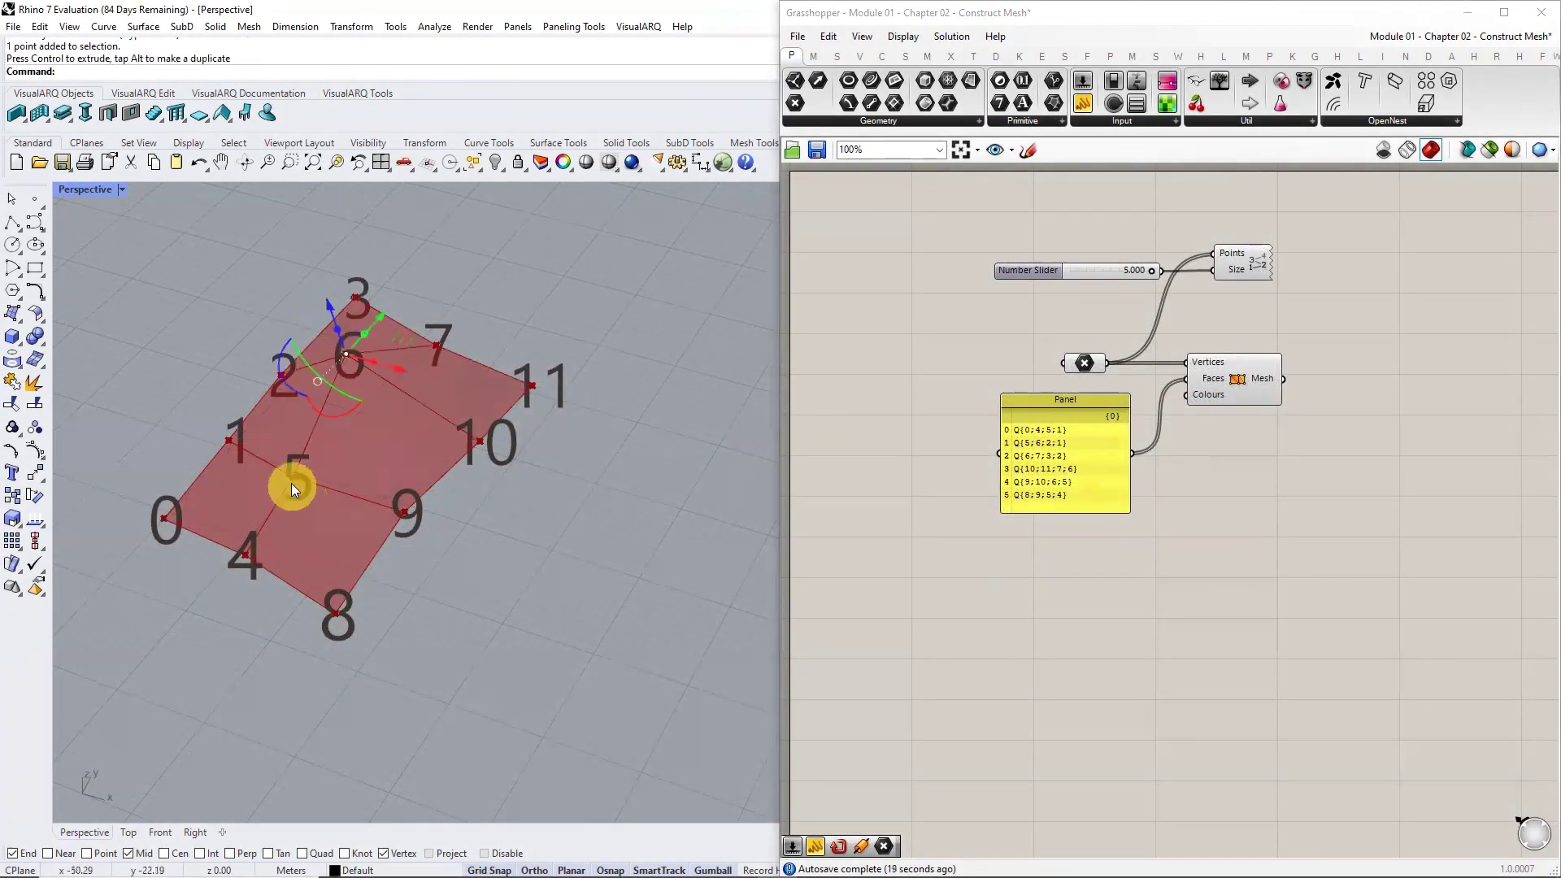
- Try reshaping the mesh in Rhino by moving the points numbered 5 and 9, and undo the point moves
click(292, 478)
drag(275, 437, 277, 434)
click(407, 512)
drag(406, 512, 488, 538)
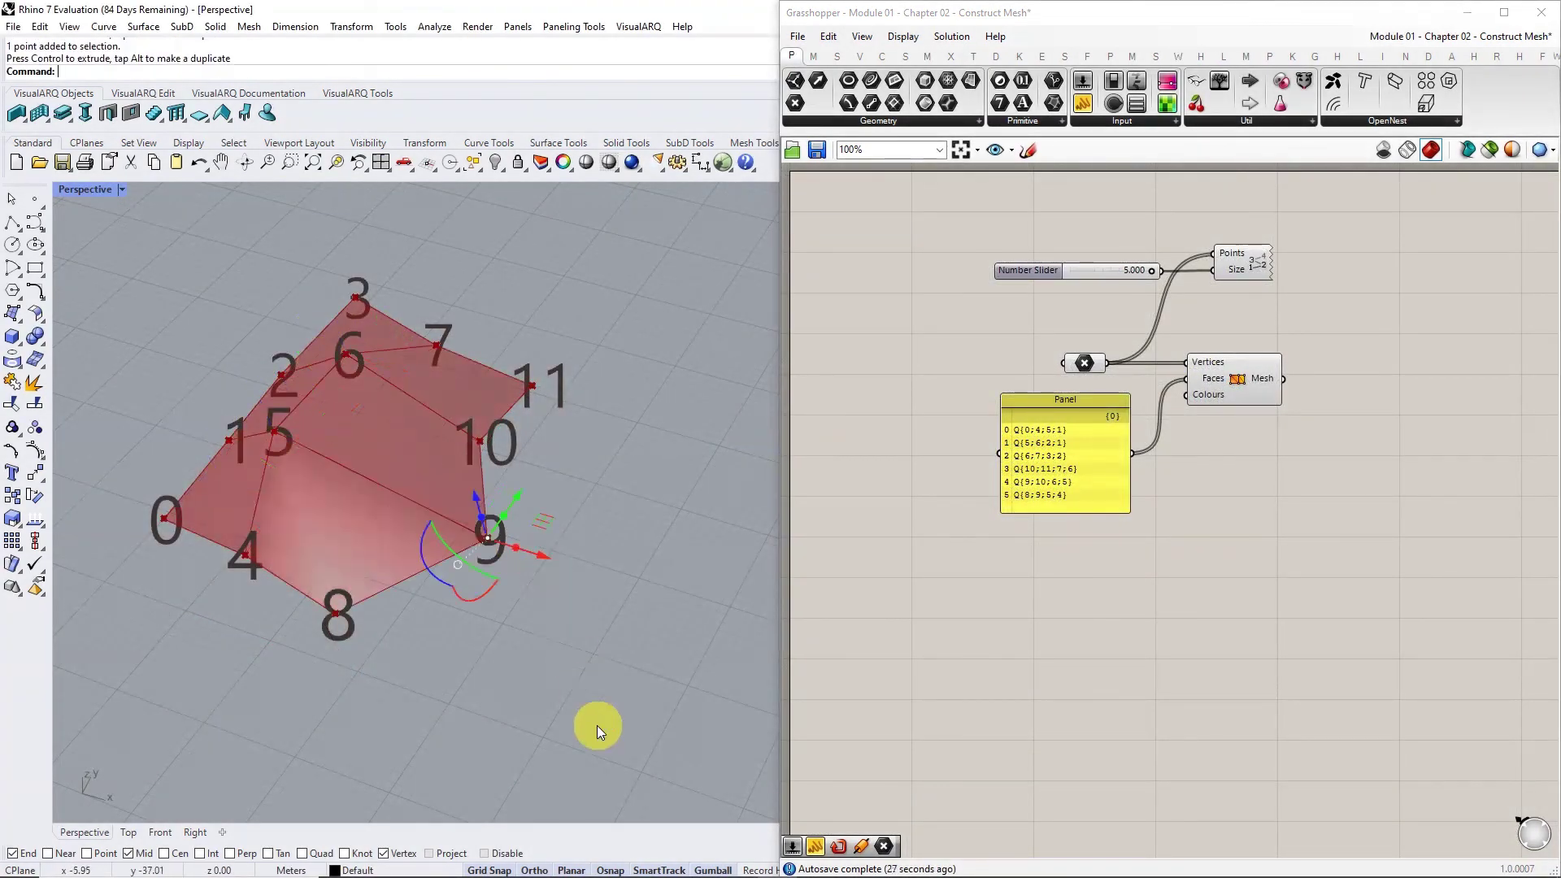
mouse_move(512, 697)
right_down()
mouse_move(540, 631)
mouse_move(620, 602)
mouse_move(487, 700)
right_up()
key(ctrl+z)
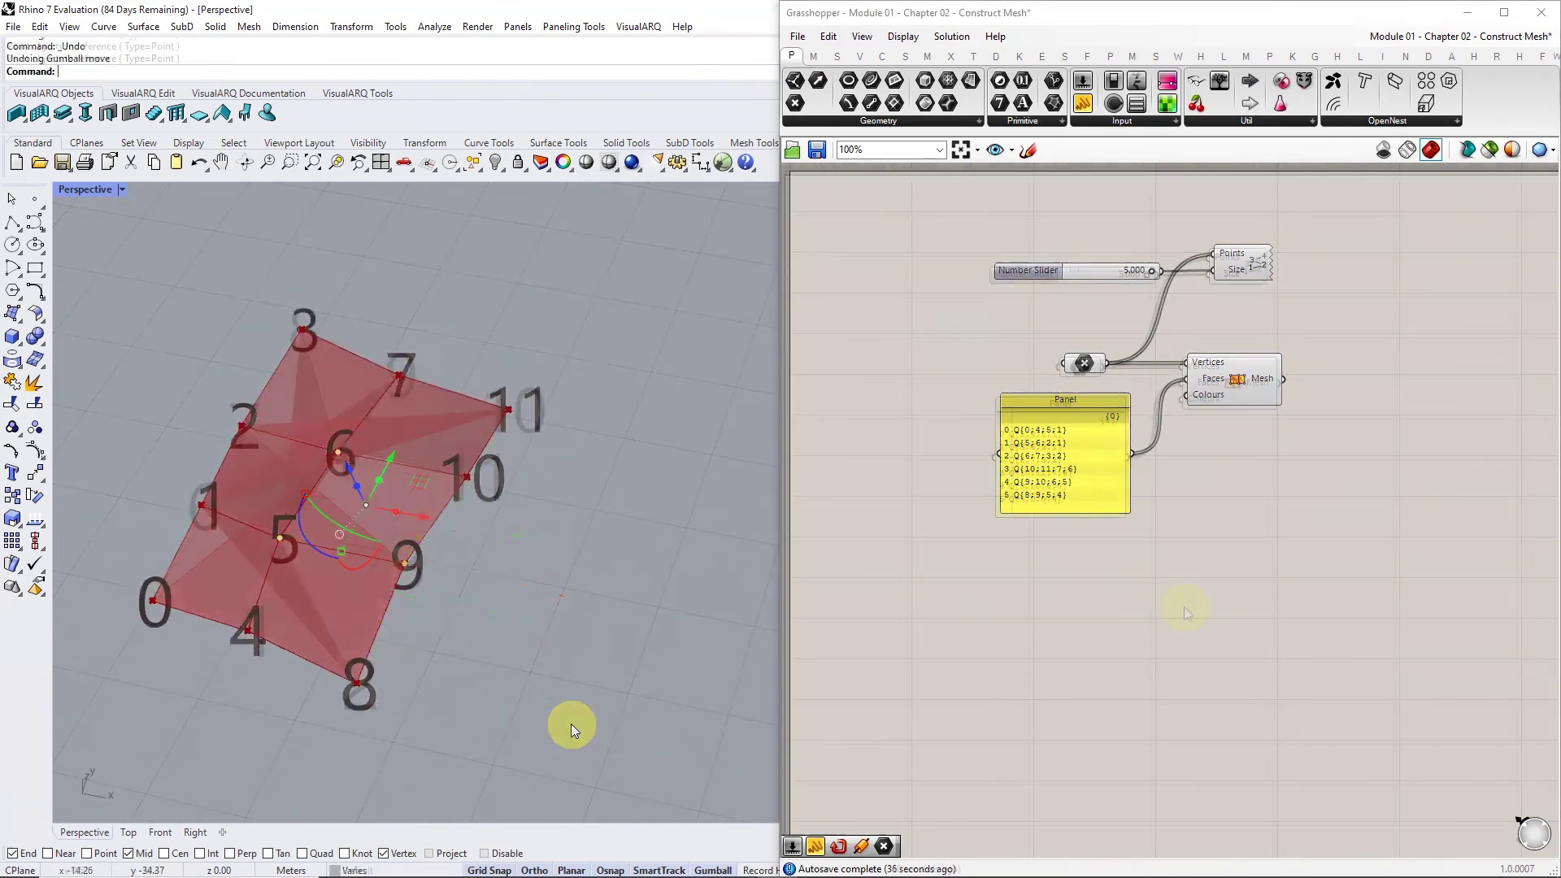